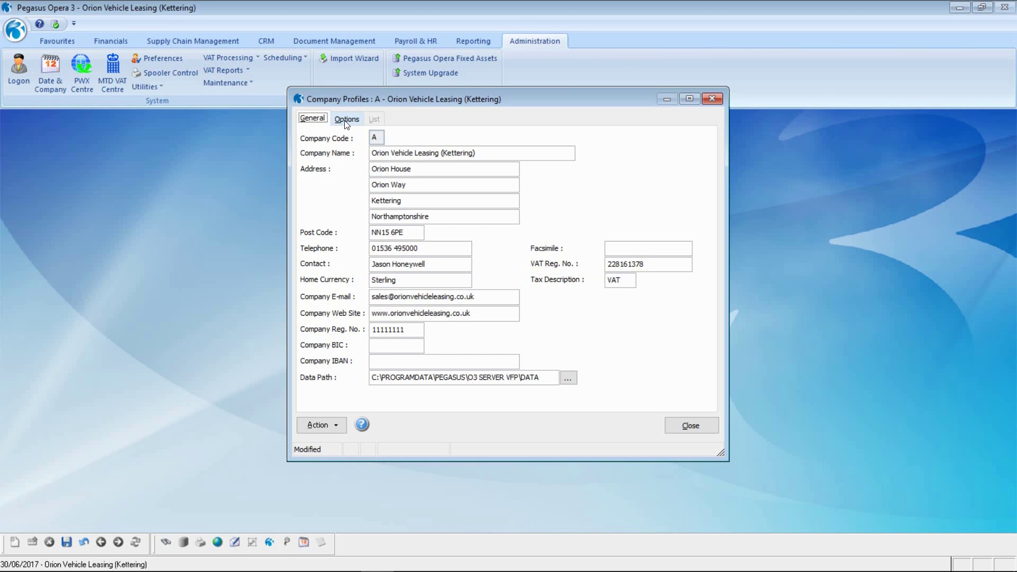
Turn on MTD for VAT from 01/04/2017 in the company options and save
{"action": "left_click", "coordinate": [346, 120]}
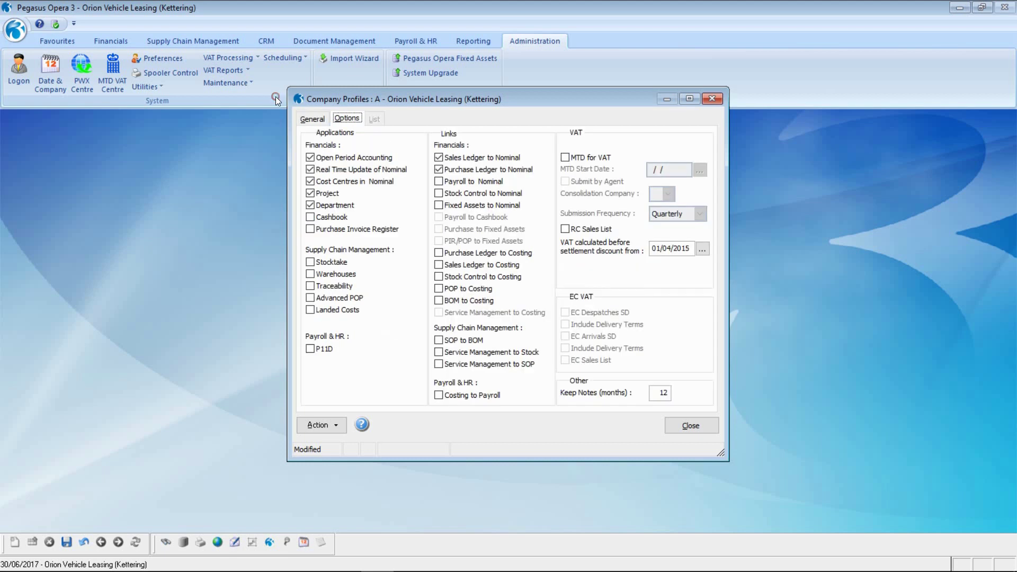
{"action": "left_click", "coordinate": [565, 158]}
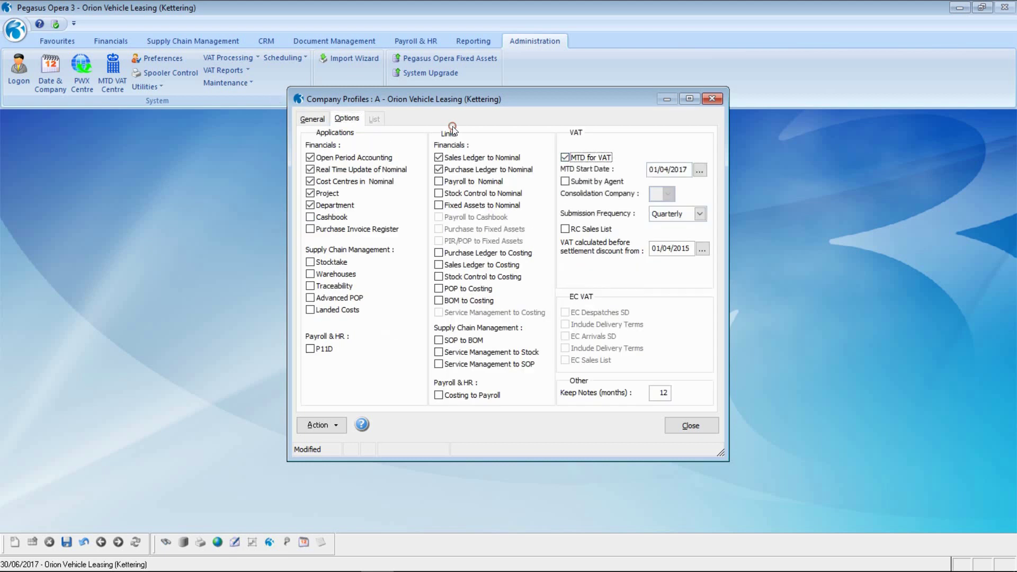
{"action": "left_click", "coordinate": [654, 175]}
{"action": "key", "text": "BackSpace"}
{"action": "key", "text": "BackSpace"}
{"action": "key", "text": "BackSpace"}
{"action": "key", "text": "BackSpace"}
{"action": "type", "text": "2017"}
{"action": "key", "text": "Tab"}
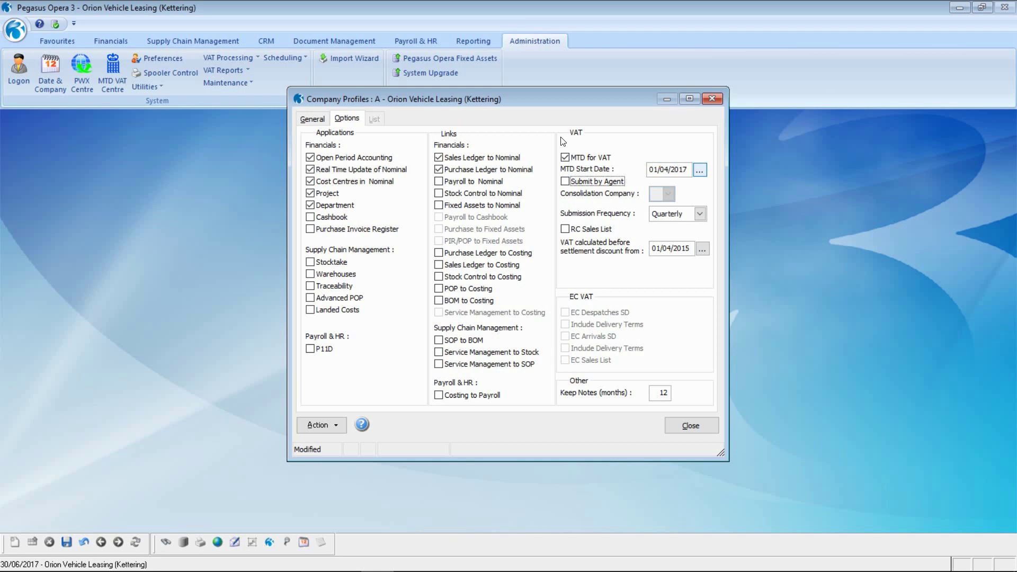
{"action": "left_click", "coordinate": [68, 542]}
{"action": "left_click", "coordinate": [596, 339]}
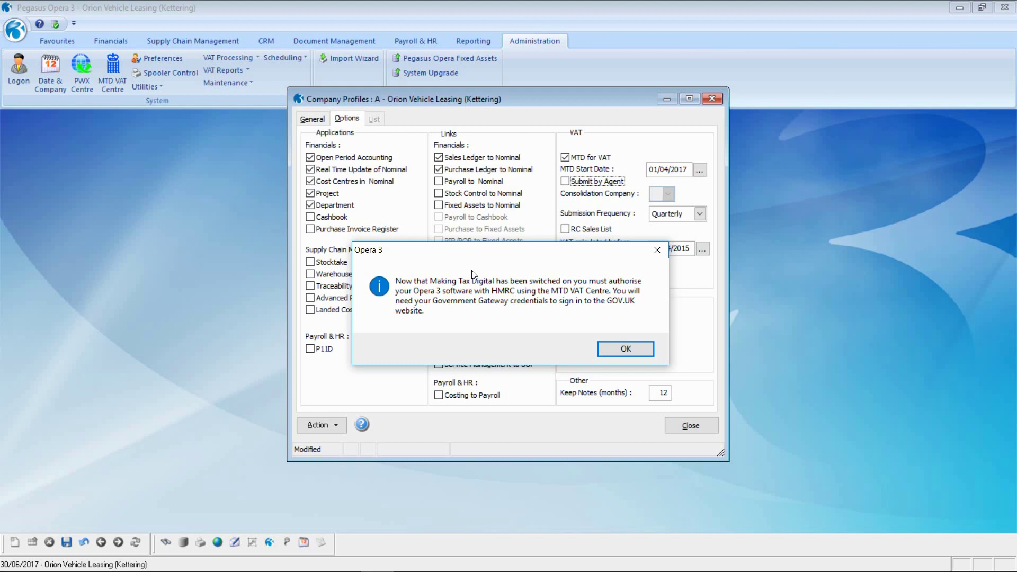
Close the company profile and reach the MTD VAT Centre via VAT Processing > VAT Return
{"action": "left_click", "coordinate": [631, 348]}
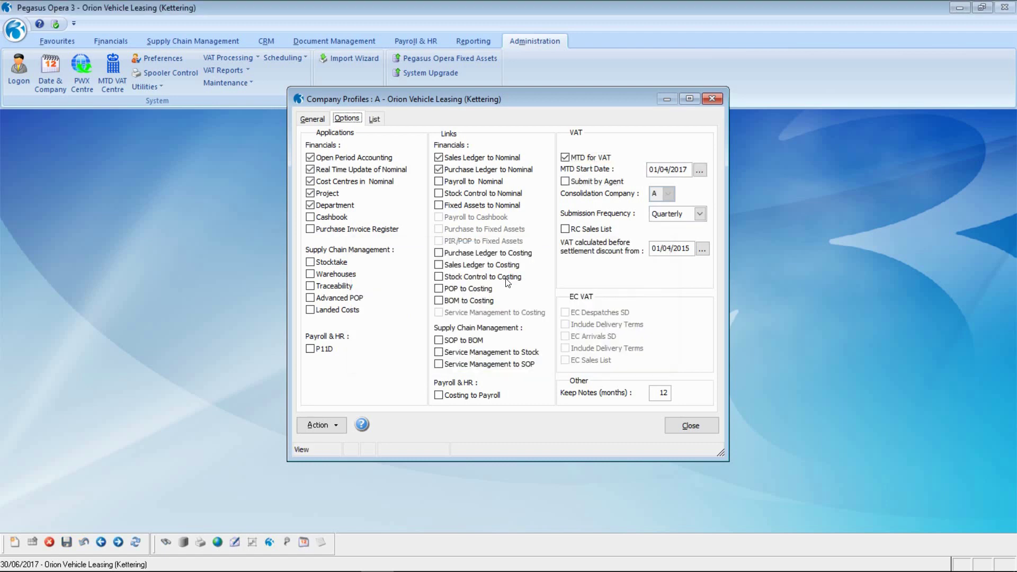
{"action": "left_click", "coordinate": [690, 425]}
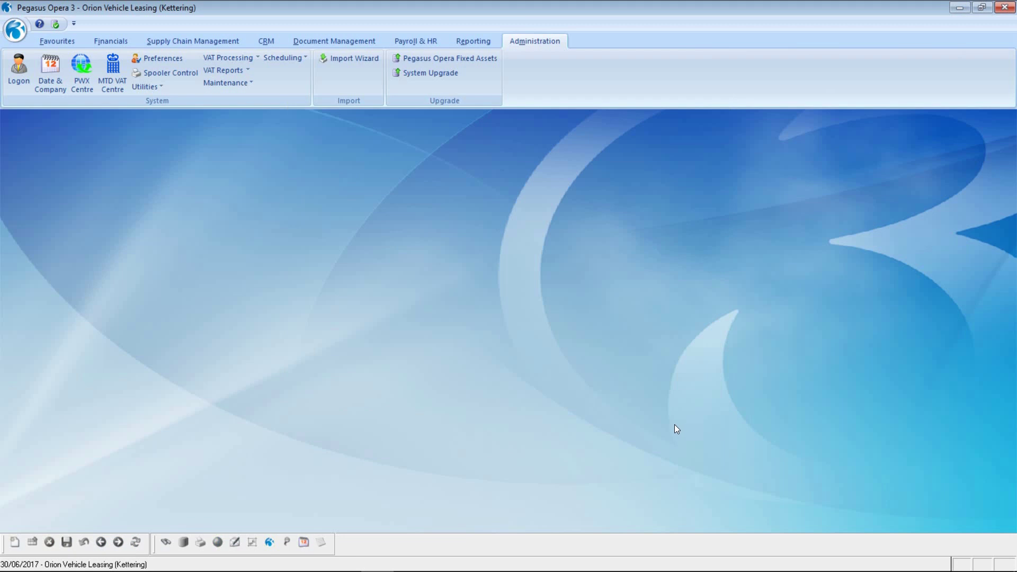
{"action": "left_click", "coordinate": [225, 58]}
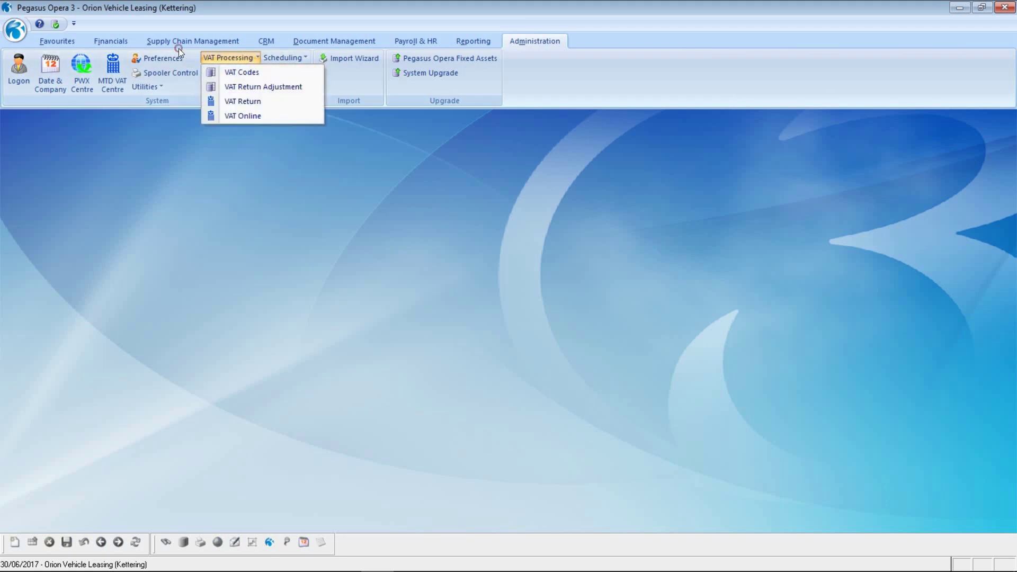
{"action": "left_click", "coordinate": [241, 101]}
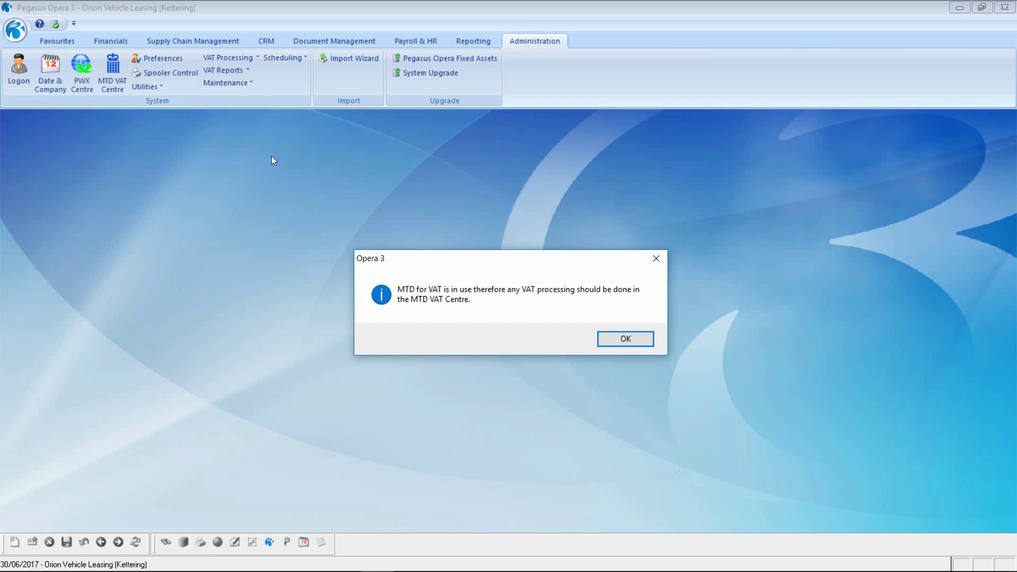
{"action": "left_click", "coordinate": [606, 342]}
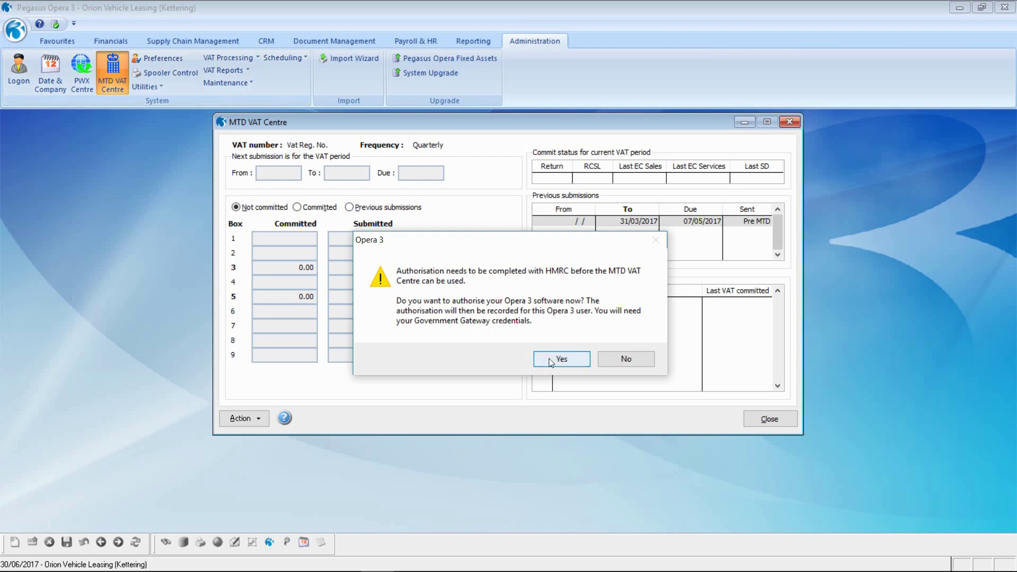
Accept the HMRC authorisation prompt and choose Action > Authorise in the MTD VAT Centre
{"action": "left_click", "coordinate": [614, 359]}
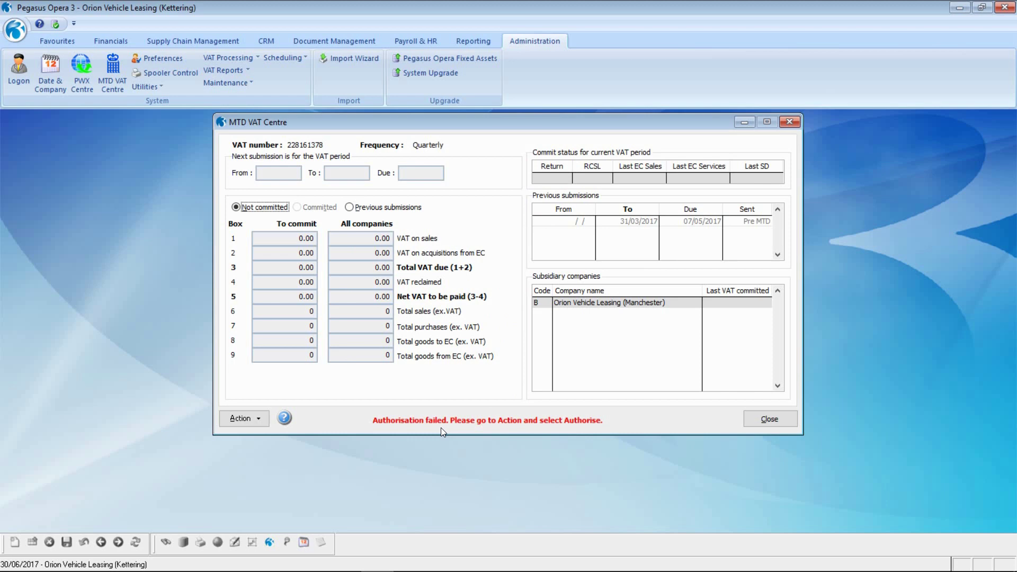
{"action": "left_click", "coordinate": [244, 419]}
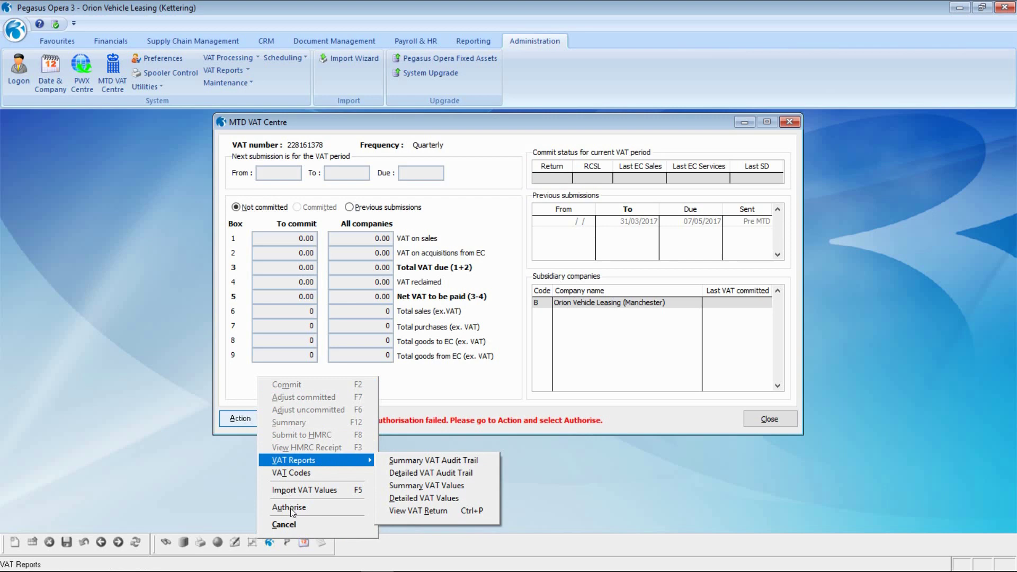
{"action": "left_click", "coordinate": [289, 507]}
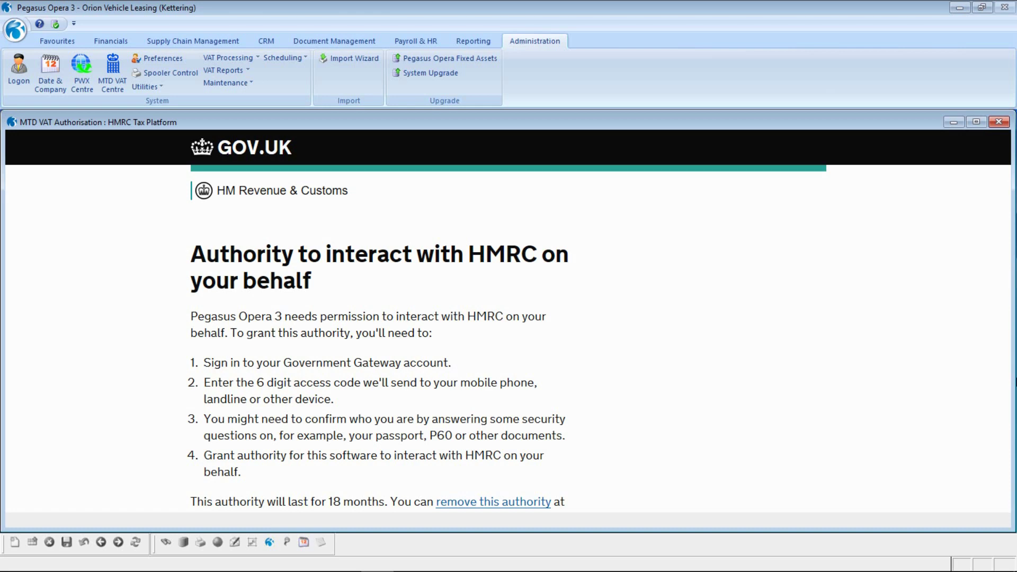
Continue past the GOV.UK authority page to the HMRC sign-in page
{"action": "scroll", "coordinate": [397, 289], "scroll_direction": "down", "scroll_amount": 6}
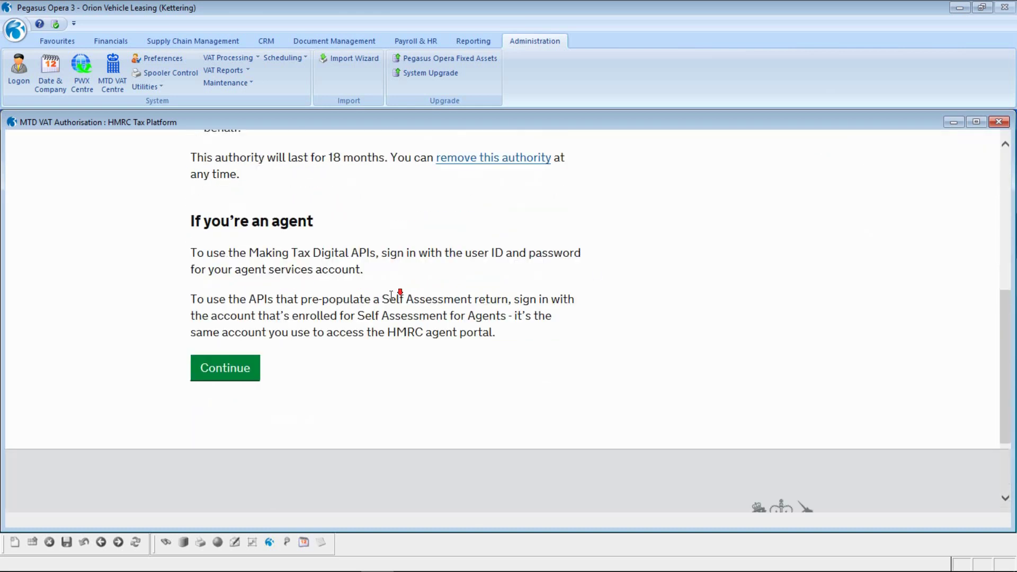
{"action": "scroll", "coordinate": [392, 295], "scroll_direction": "down", "scroll_amount": 1}
{"action": "left_click", "coordinate": [212, 322]}
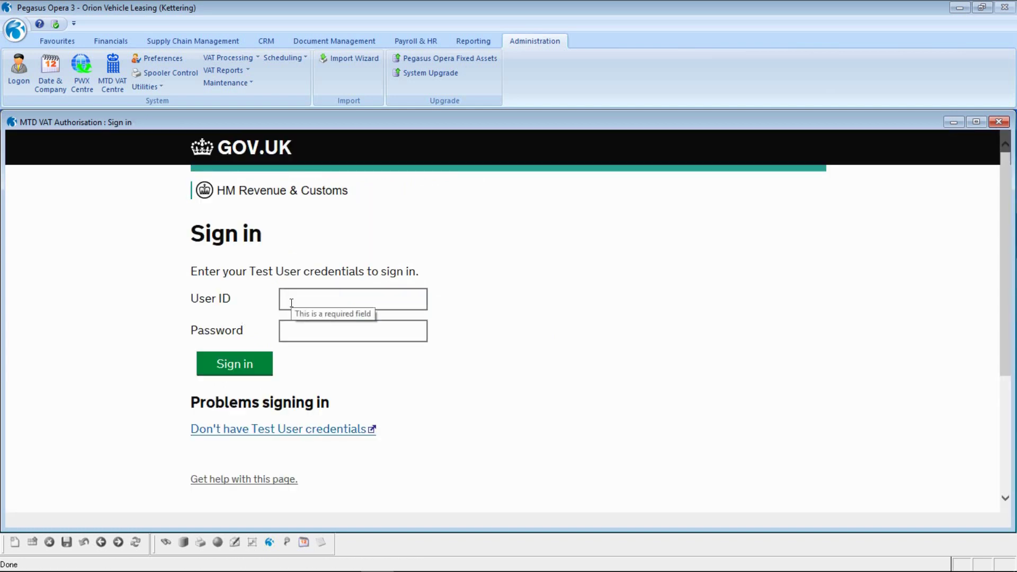
Sign in with the HMRC test account user ID and password
{"action": "left_click", "coordinate": [292, 303]}
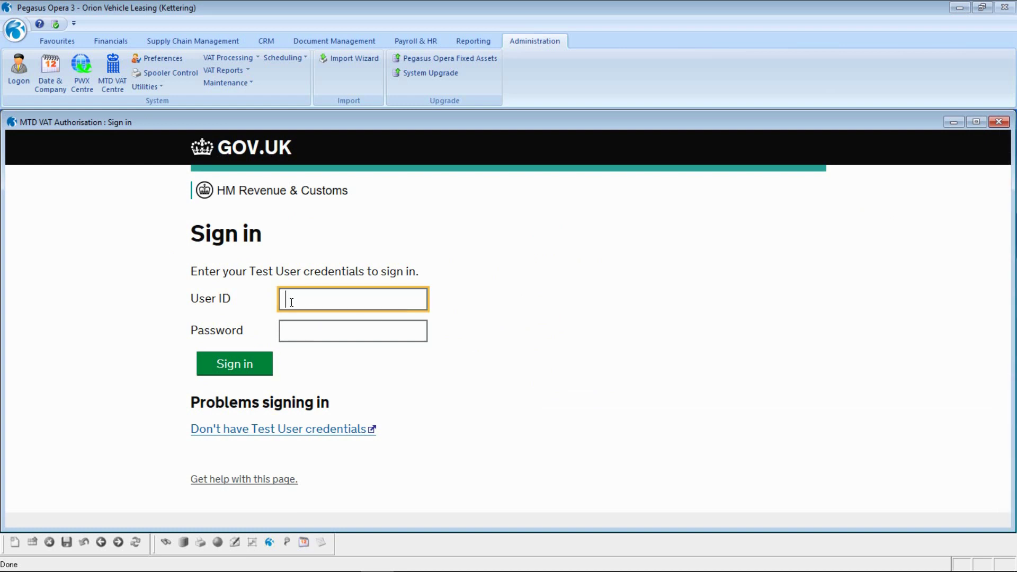
{"action": "key", "text": "Tab"}
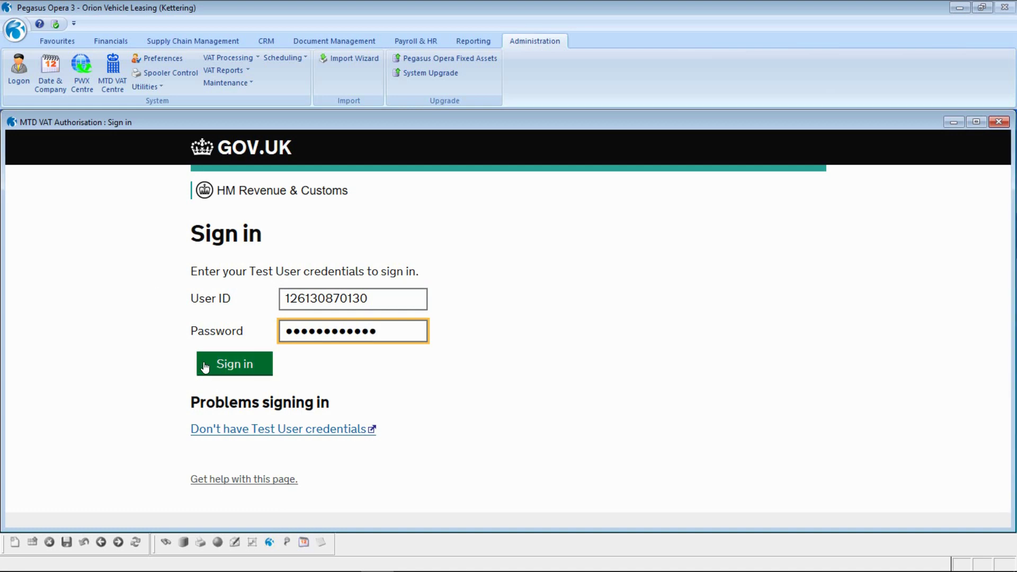
{"action": "left_click", "coordinate": [206, 366]}
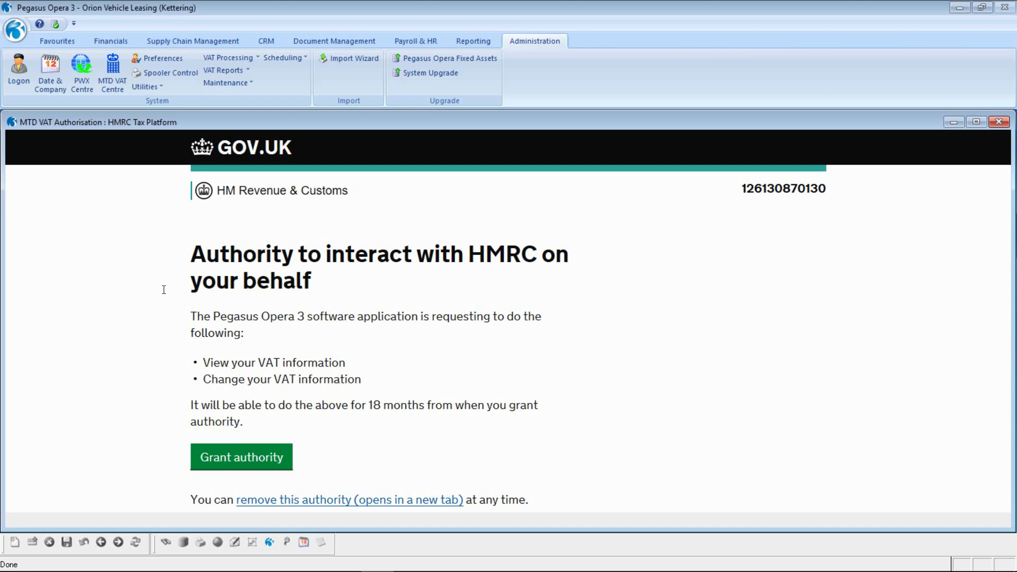
Grant the software authority to interact with HMRC
{"action": "left_click", "coordinate": [216, 461]}
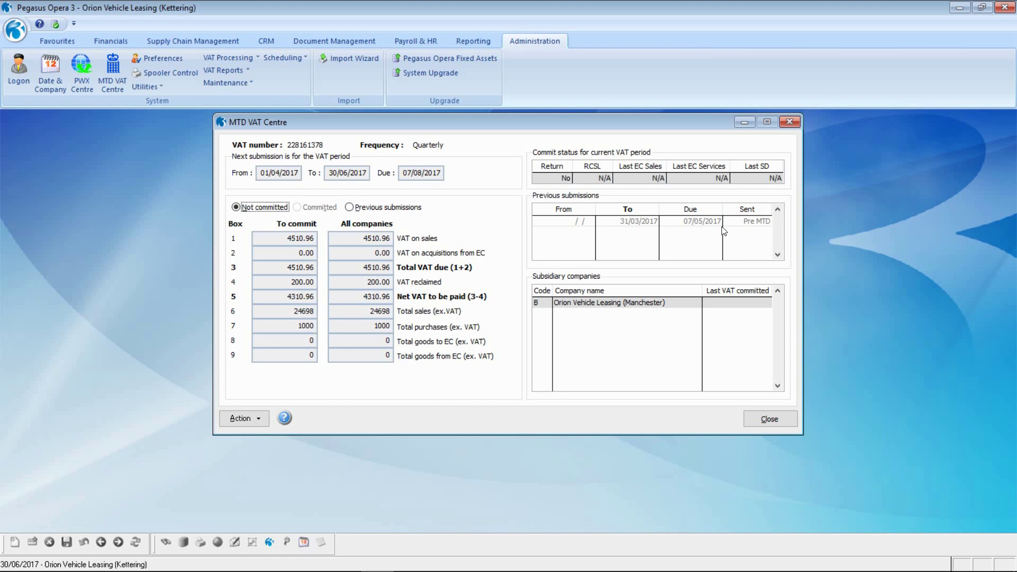
Review the previous submission's figures, then bring up the VAT Centre Action menu
{"action": "left_click", "coordinate": [349, 207]}
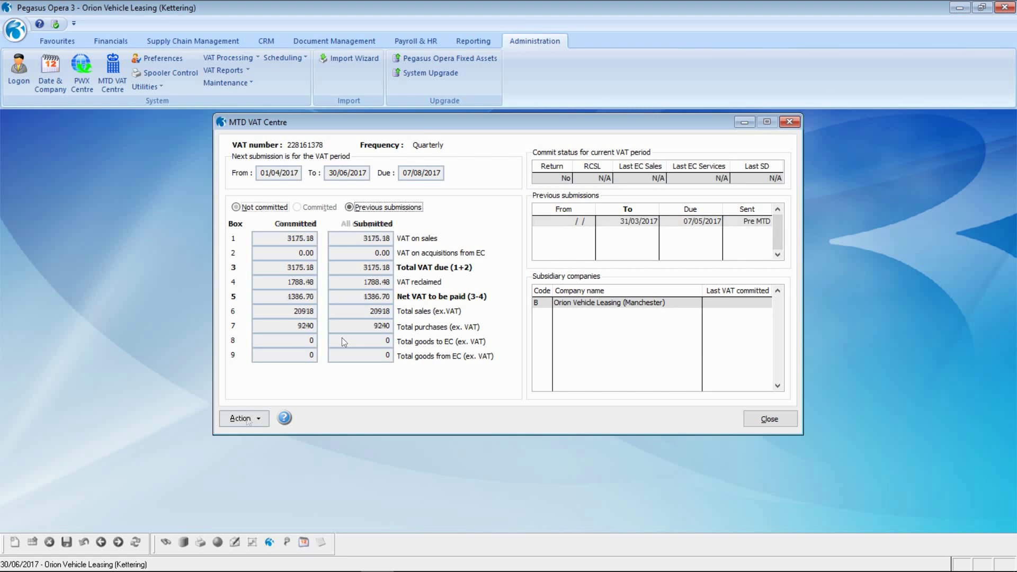
{"action": "key", "text": "alt+a"}
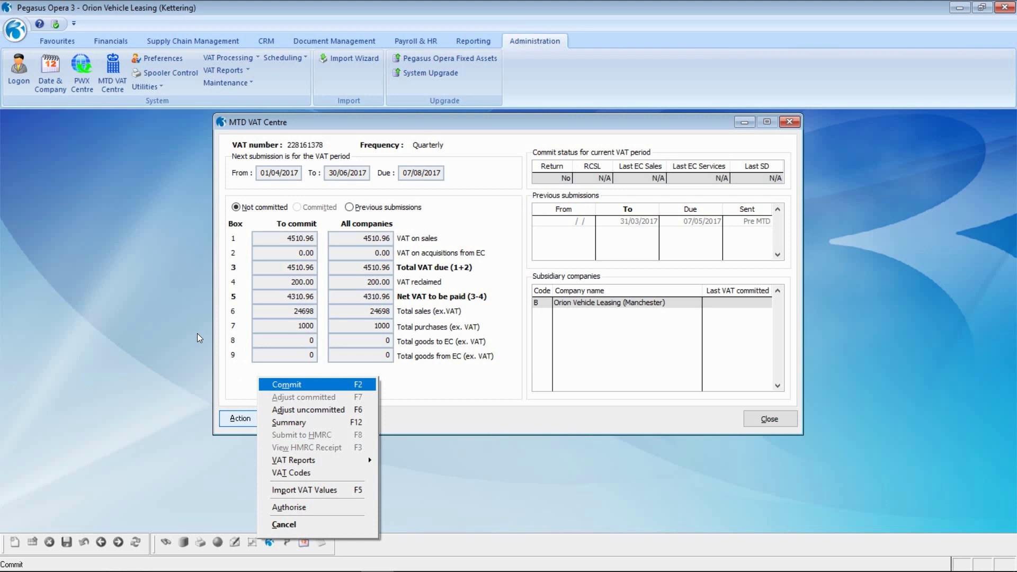
Cancel the actions list and close the MTD VAT Centre without committing the return
{"action": "mouse_move", "coordinate": [278, 459]}
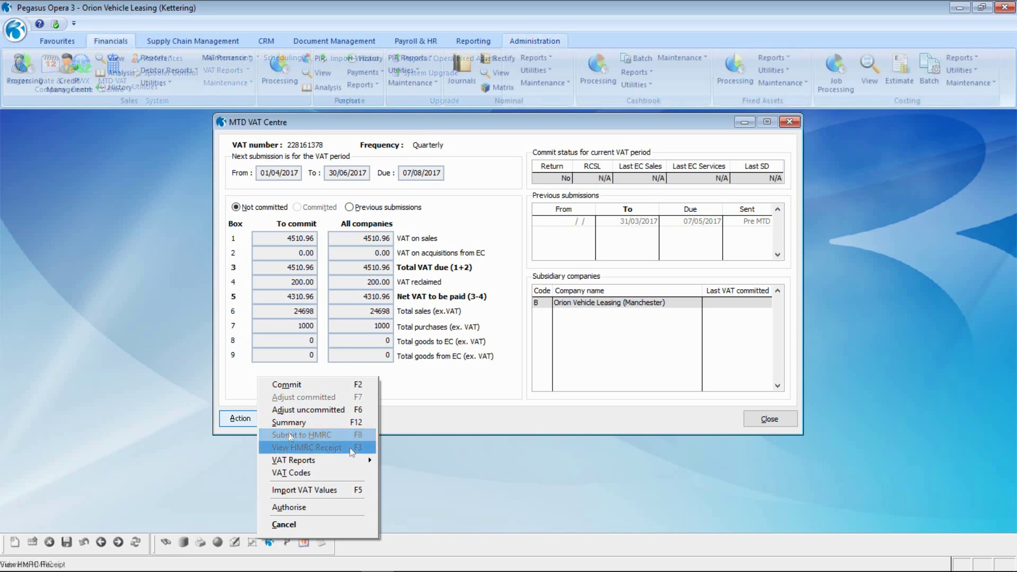
{"action": "left_click", "coordinate": [316, 524]}
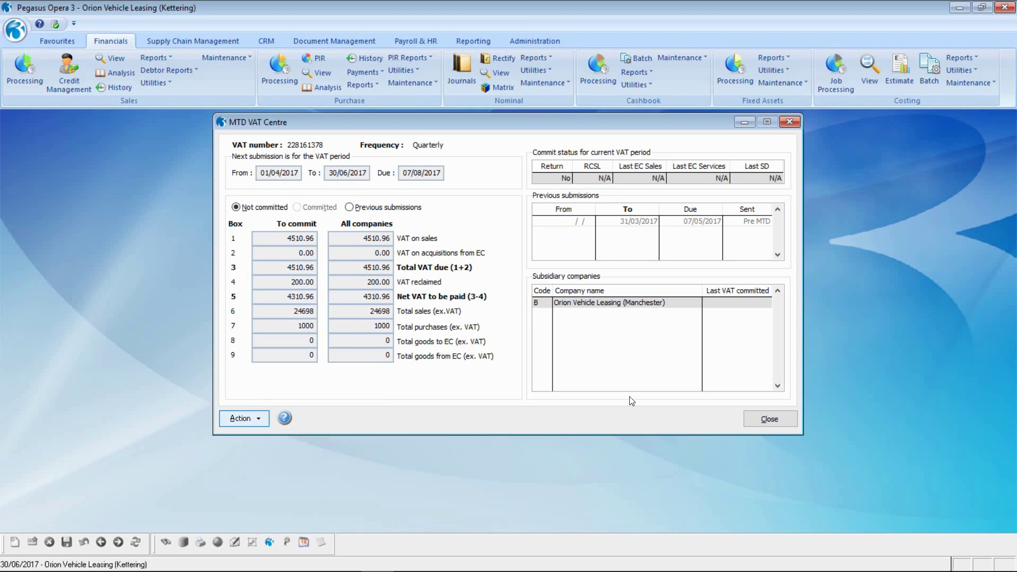
{"action": "left_click", "coordinate": [758, 418]}
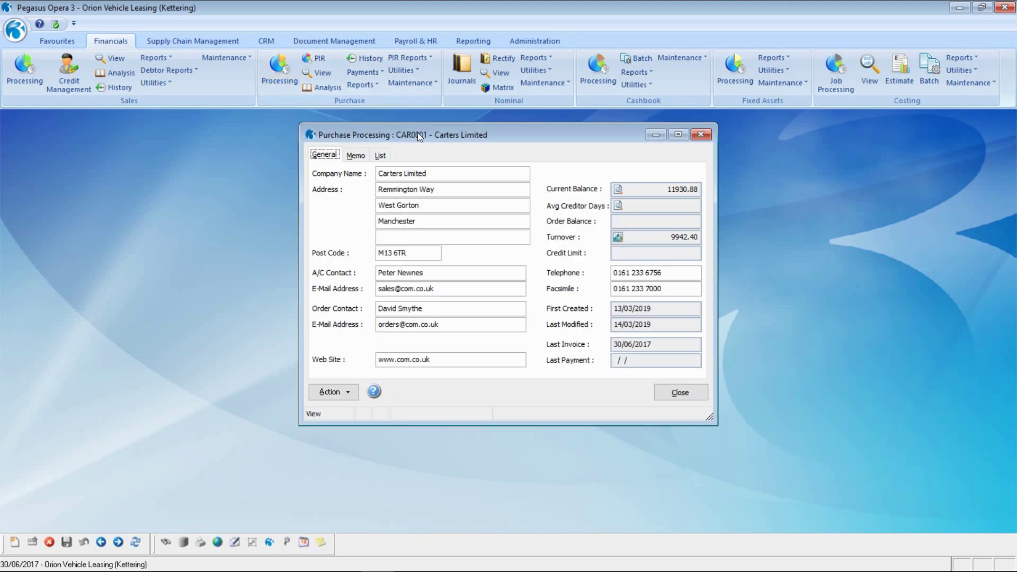
{"action": "key", "text": "Page_Down"}
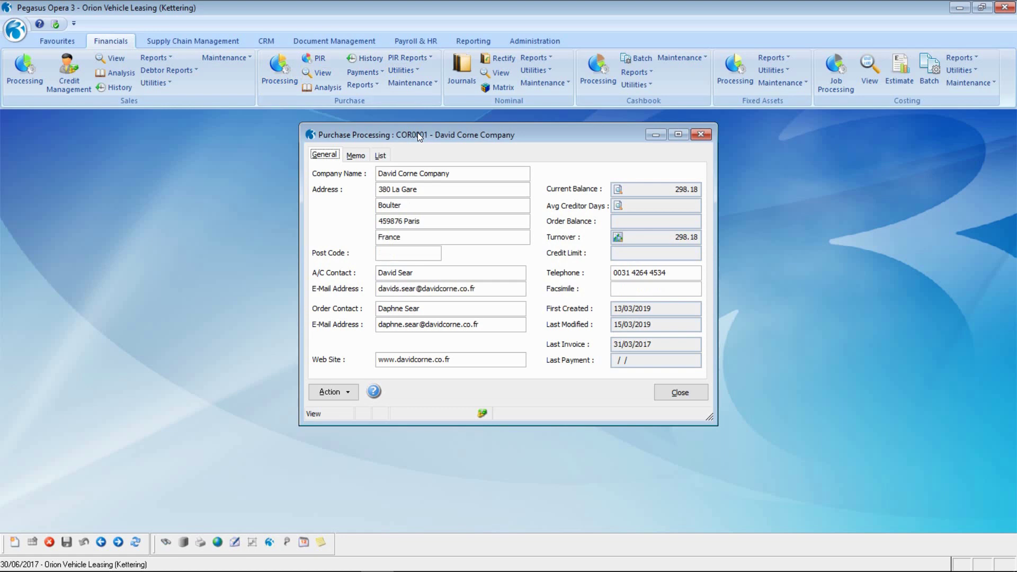
{"action": "left_click", "coordinate": [337, 393]}
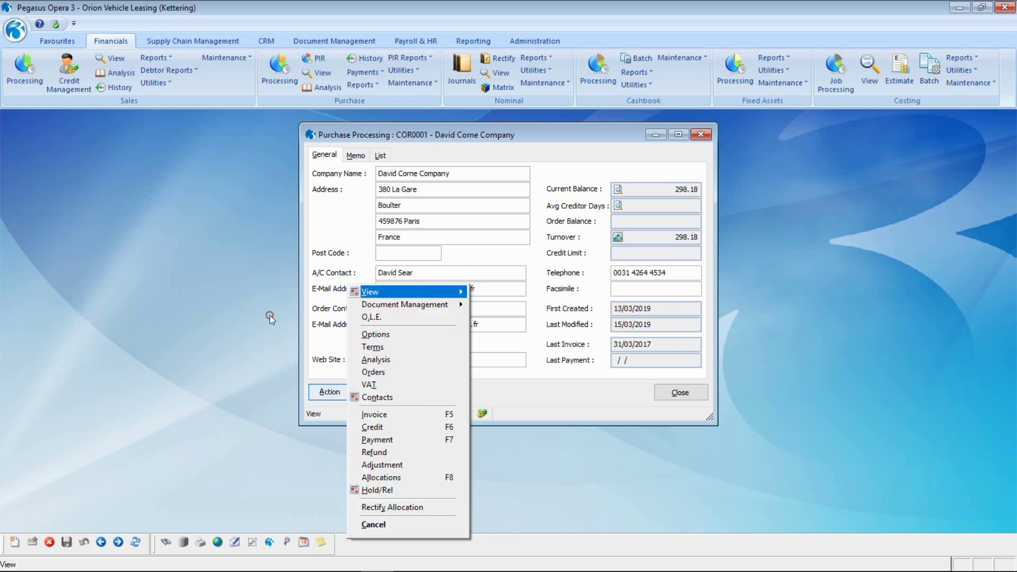
{"action": "left_click", "coordinate": [374, 415]}
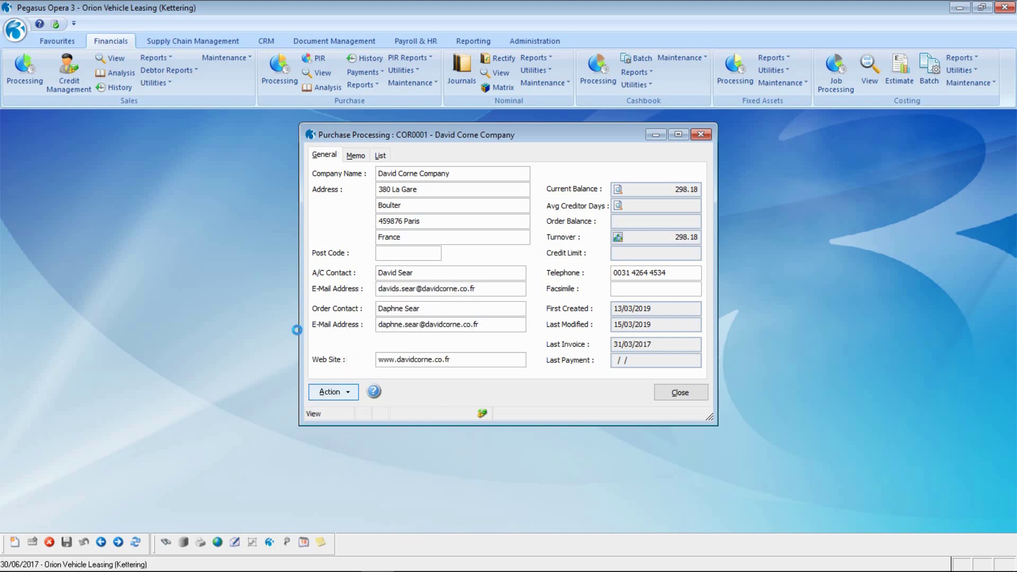
Enter invoice header with reference INV73000, P/O 75928 and foreign currency value 600
{"action": "key", "text": "Tab"}
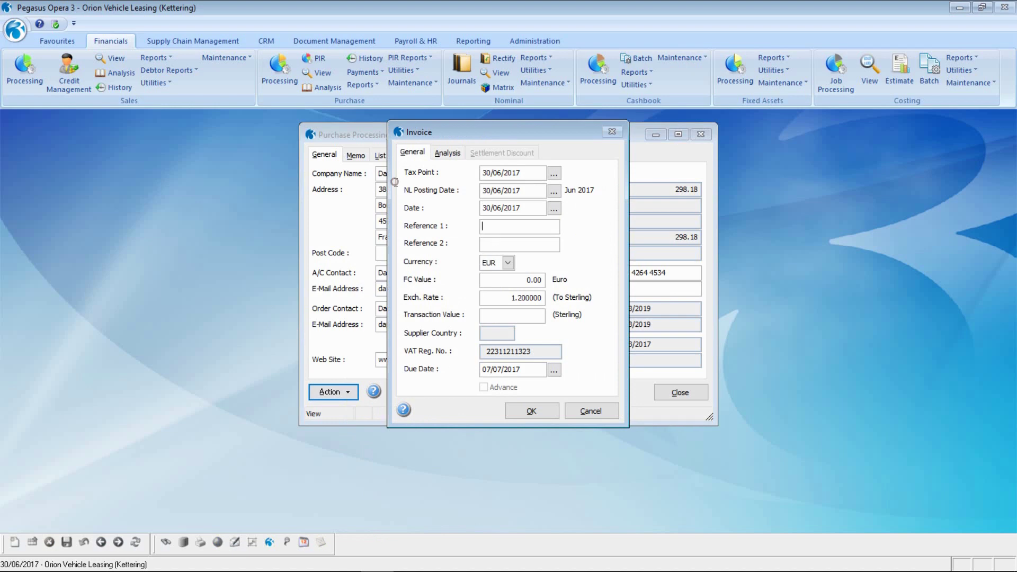
{"action": "type", "text": "INV"}
{"action": "type", "text": "73000"}
{"action": "type", "text": "P/O"}
{"action": "type", "text": " 7592"}
{"action": "type", "text": "8"}
{"action": "key", "text": "Tab"}
{"action": "key", "text": "Tab"}
{"action": "type", "text": "600 ."}
{"action": "key", "text": "Tab"}
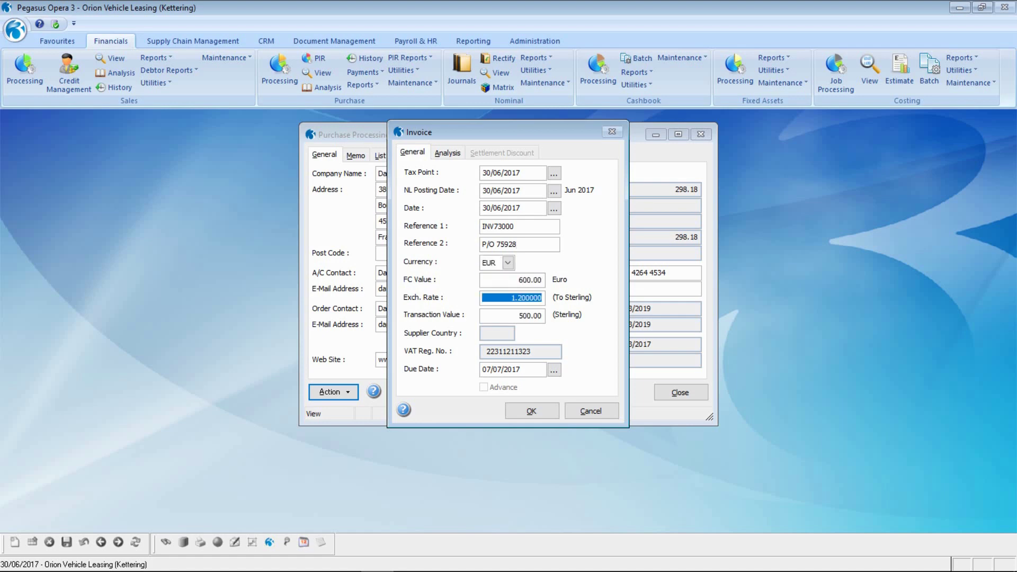
{"action": "left_click", "coordinate": [539, 406]}
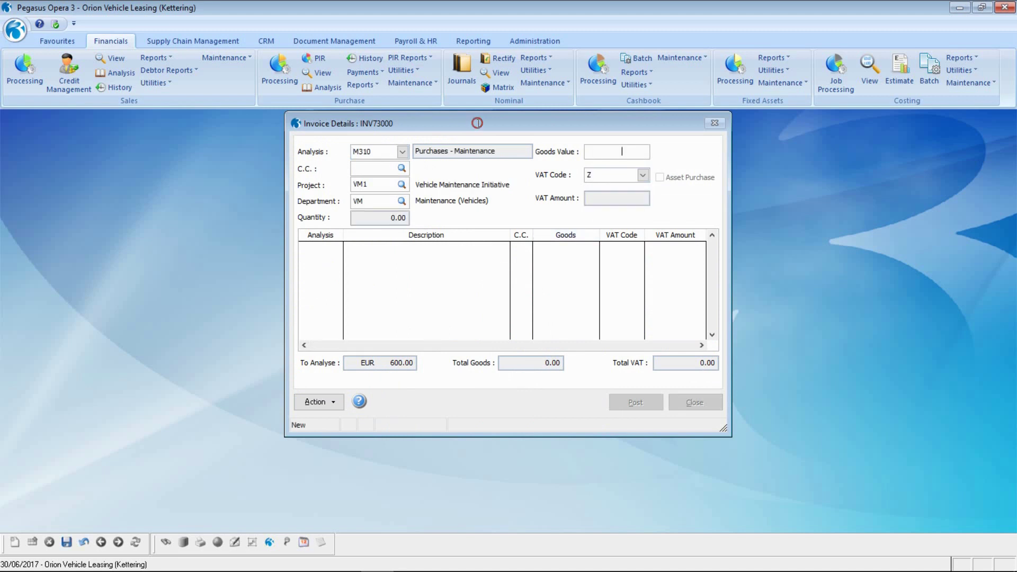
Add a 600.00 maintenance line, post without capturing a document, and close the record
{"action": "type", "text": "600 .00"}
{"action": "key", "text": "Tab"}
{"action": "left_click", "coordinate": [67, 541]}
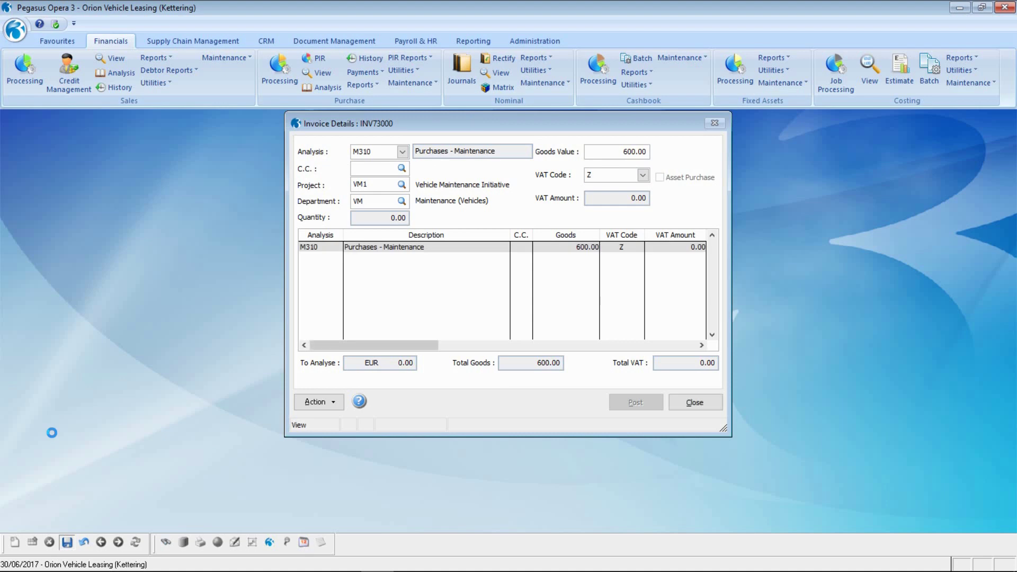
{"action": "left_click", "coordinate": [633, 400]}
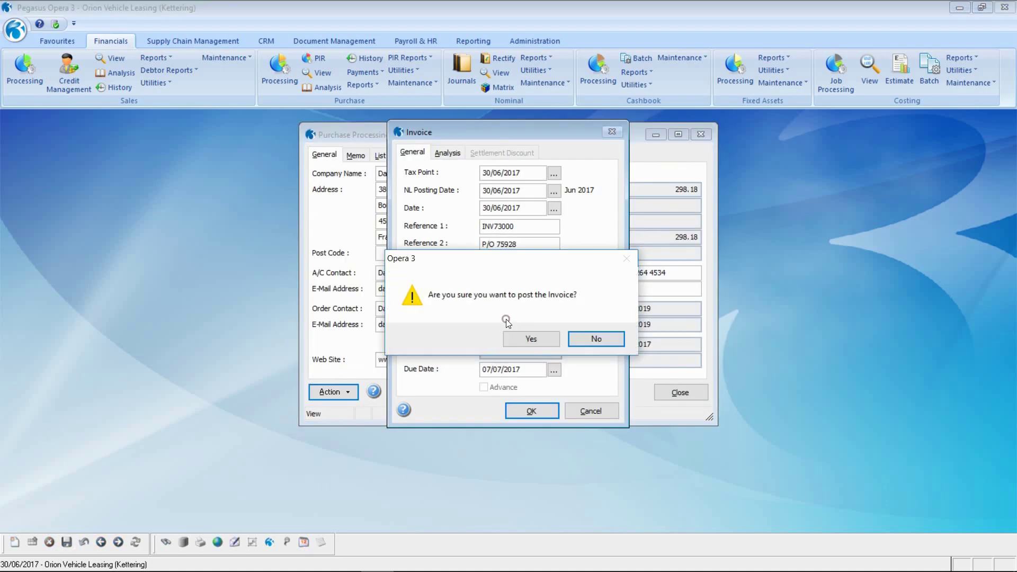
{"action": "left_click", "coordinate": [541, 339]}
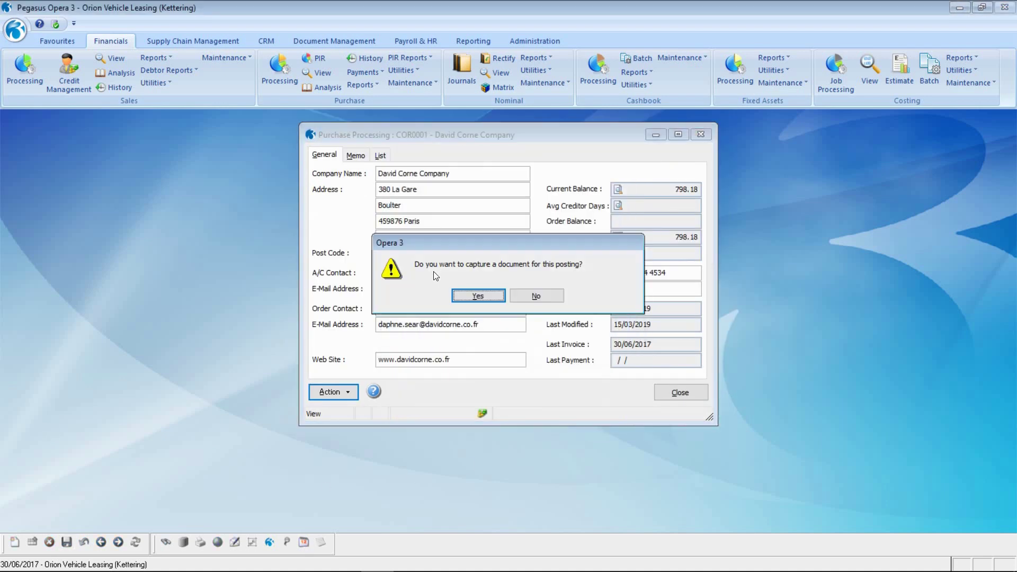
{"action": "left_click", "coordinate": [538, 298]}
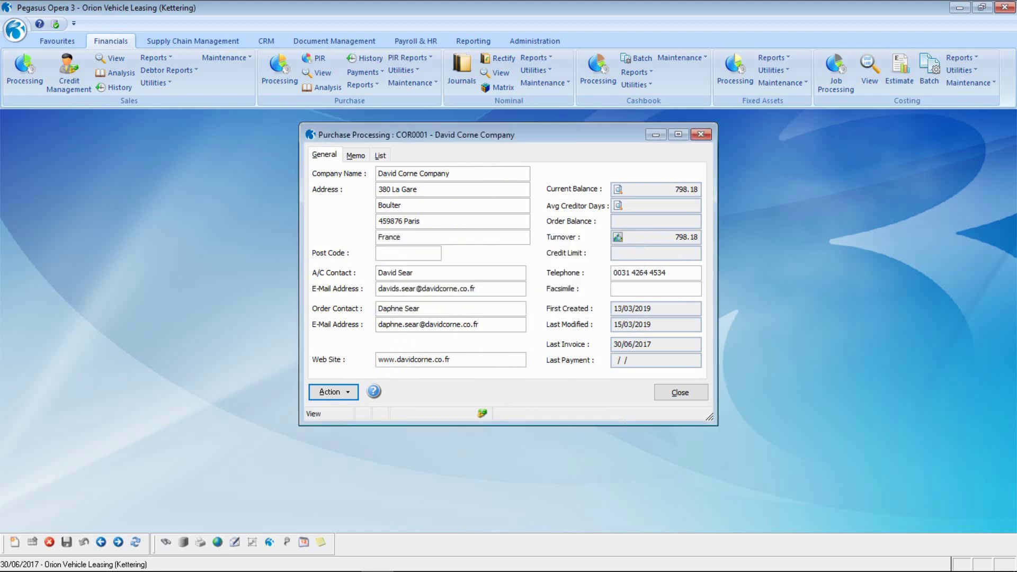
{"action": "key", "text": "Escape"}
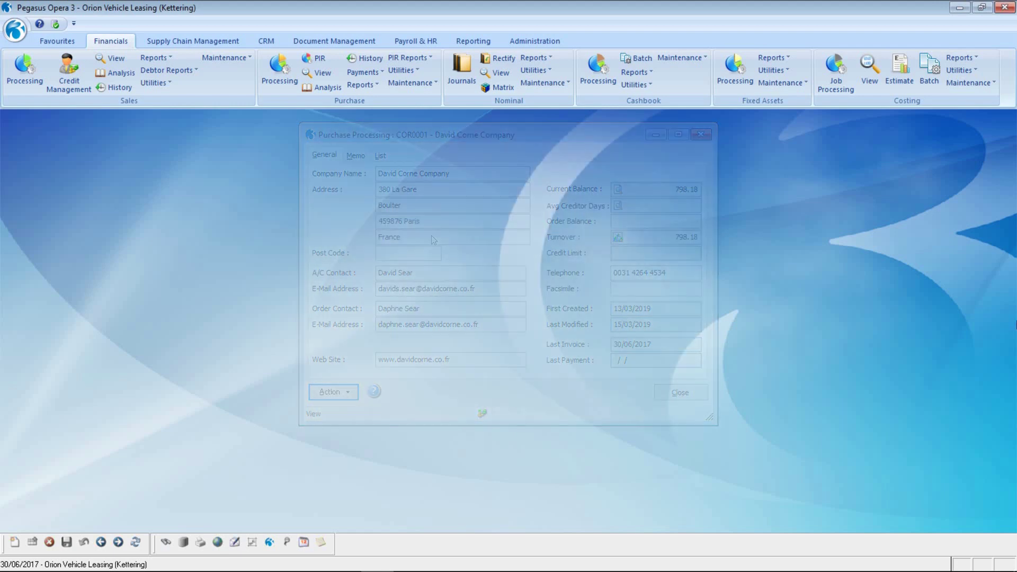
Reopen the MTD VAT Centre from the Administration ribbon
{"action": "left_click", "coordinate": [545, 42]}
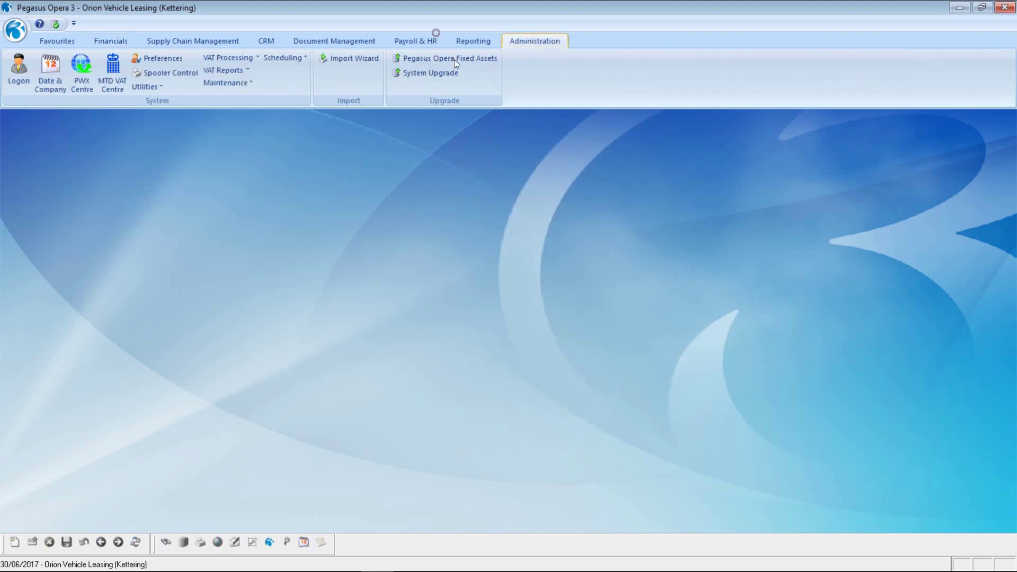
{"action": "left_click", "coordinate": [111, 78]}
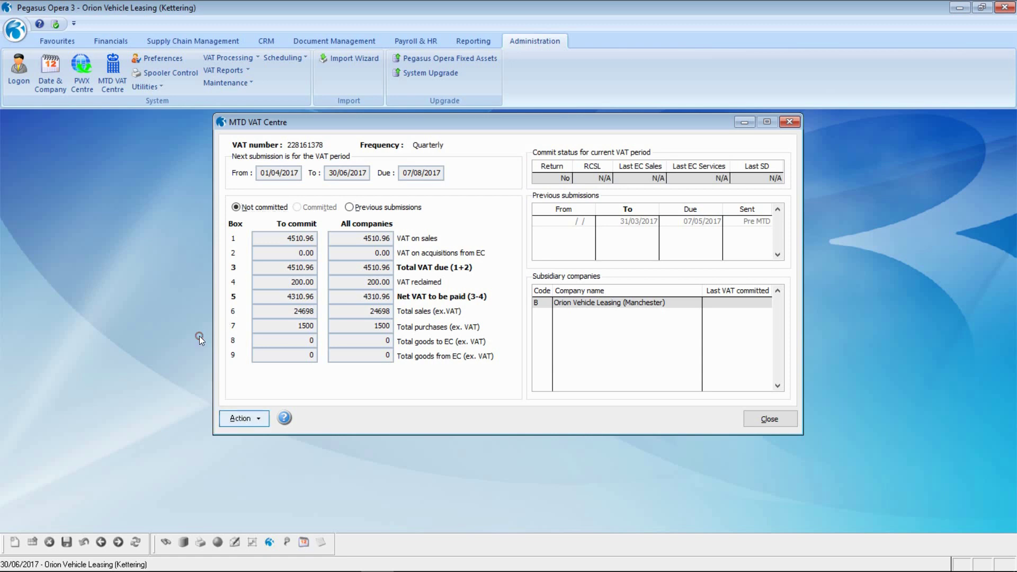
{"action": "left_click", "coordinate": [293, 474]}
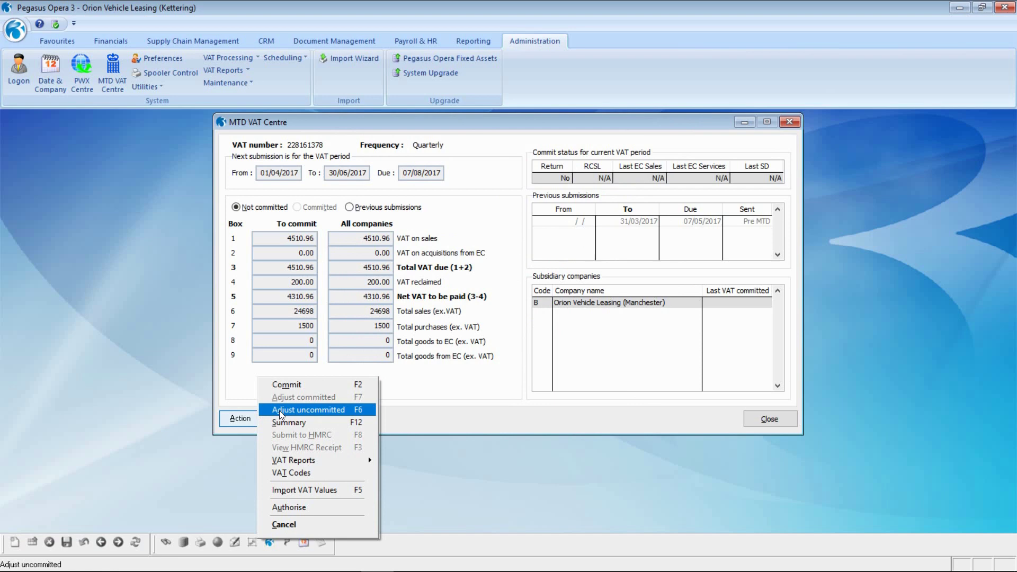
Start an uncommitted VAT adjustment on the P/L ledger for the supplier's purchase account, found by searching 'C'
{"action": "left_click", "coordinate": [281, 411]}
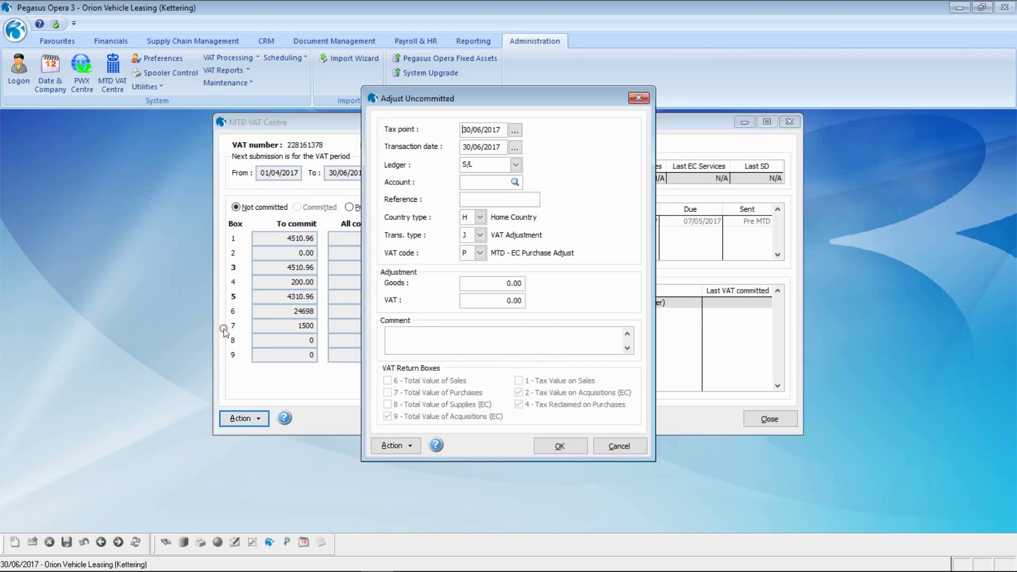
{"action": "left_click", "coordinate": [516, 165]}
{"action": "key", "text": "Down"}
{"action": "key", "text": "Return"}
{"action": "left_click", "coordinate": [474, 184]}
{"action": "type", "text": "C"}
{"action": "key", "text": "Tab"}
{"action": "left_click", "coordinate": [413, 217]}
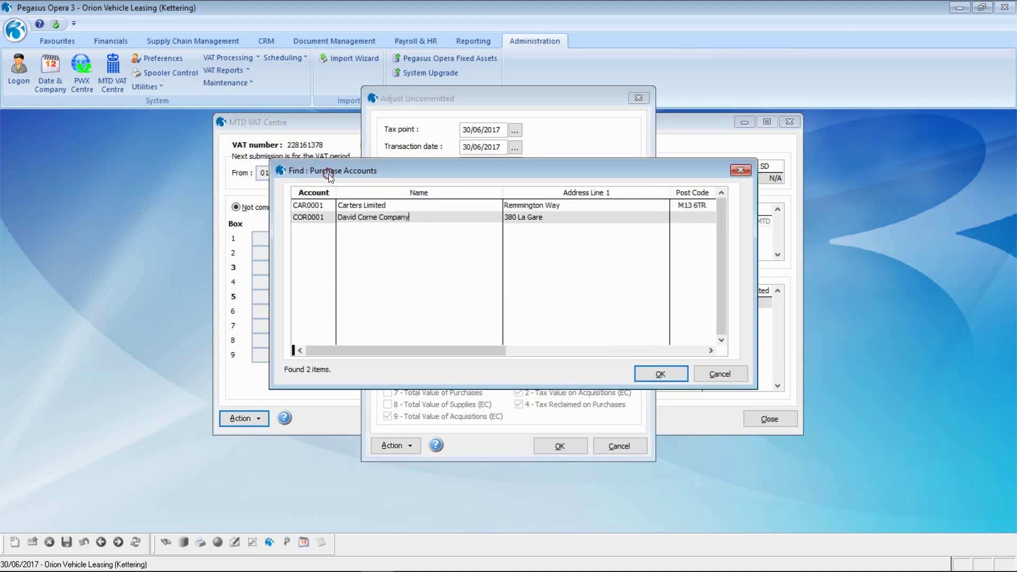
{"action": "left_click", "coordinate": [662, 373]}
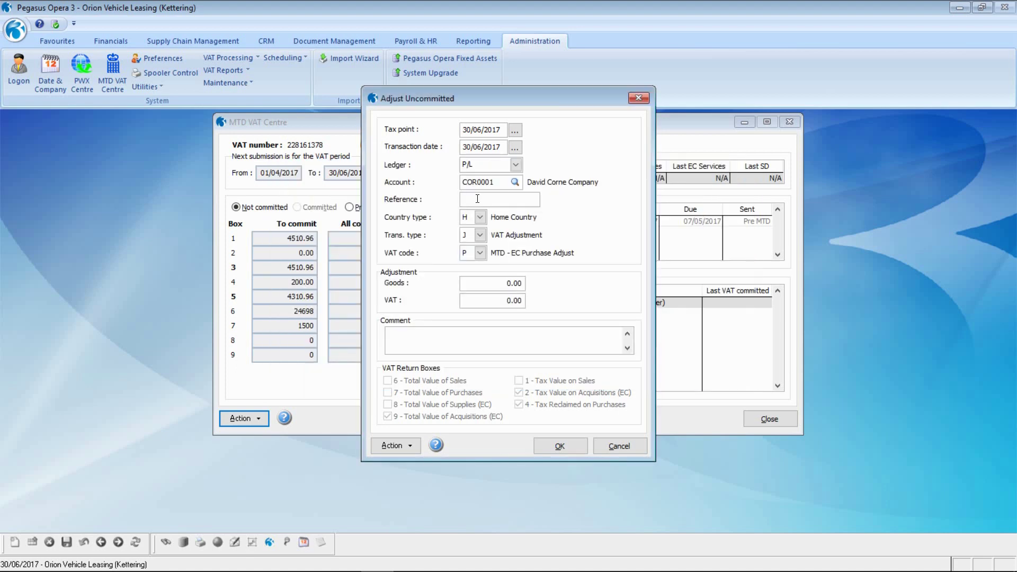
Post reference INV73000 with goods 500.00, VAT 100.00 and comment 'INV73000 - EC purchase adjust to VAT Return'
{"action": "type", "text": "INV73000"}
{"action": "left_click", "coordinate": [504, 283]}
{"action": "type", "text": "500."}
{"action": "key", "text": "Tab"}
{"action": "type", "text": "100"}
{"action": "key", "text": "Tab"}
{"action": "type", "text": "INV73000 - EC purchase ad"}
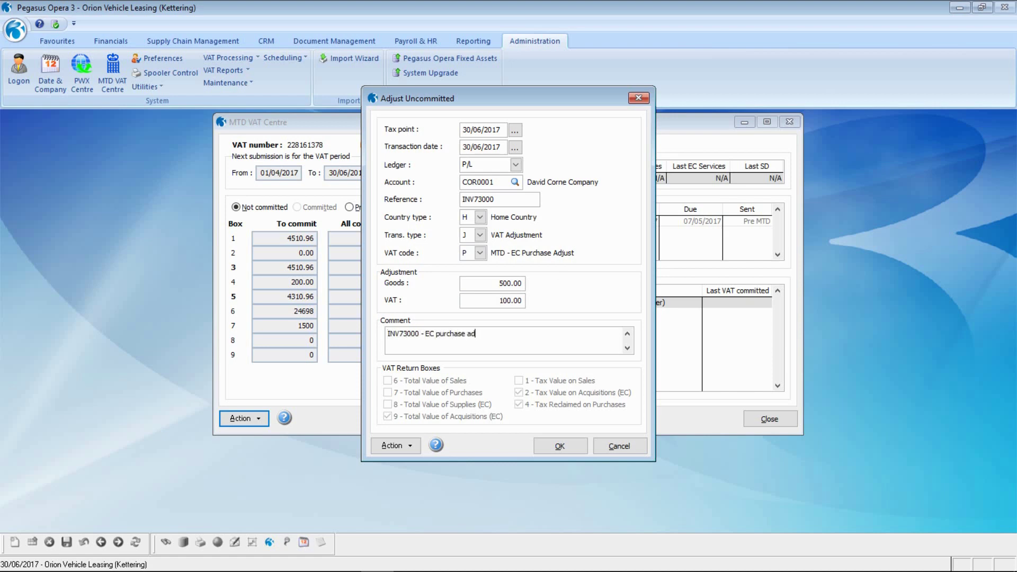
{"action": "type", "text": "just to VAT eturn"}
{"action": "key", "text": "Left"}
{"action": "key", "text": "Left"}
{"action": "key", "text": "Left"}
{"action": "key", "text": "Left"}
{"action": "key", "text": "Left"}
{"action": "type", "text": "R"}
{"action": "left_click", "coordinate": [560, 446]}
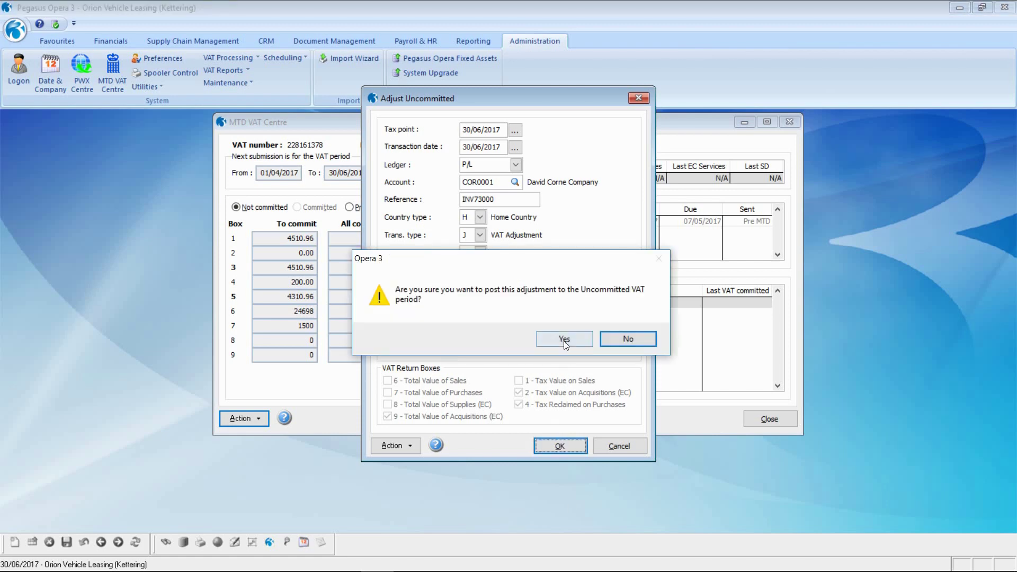
{"action": "left_click", "coordinate": [564, 340]}
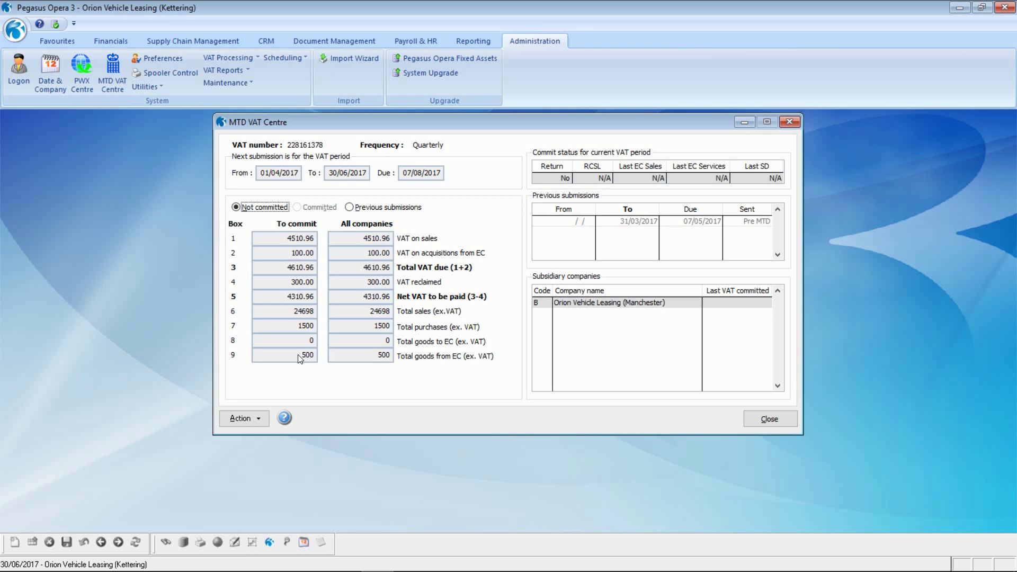
Preview the Detailed VAT Audit Trail on screen, filtered by tax point date, then close the preview
{"action": "left_click", "coordinate": [241, 419]}
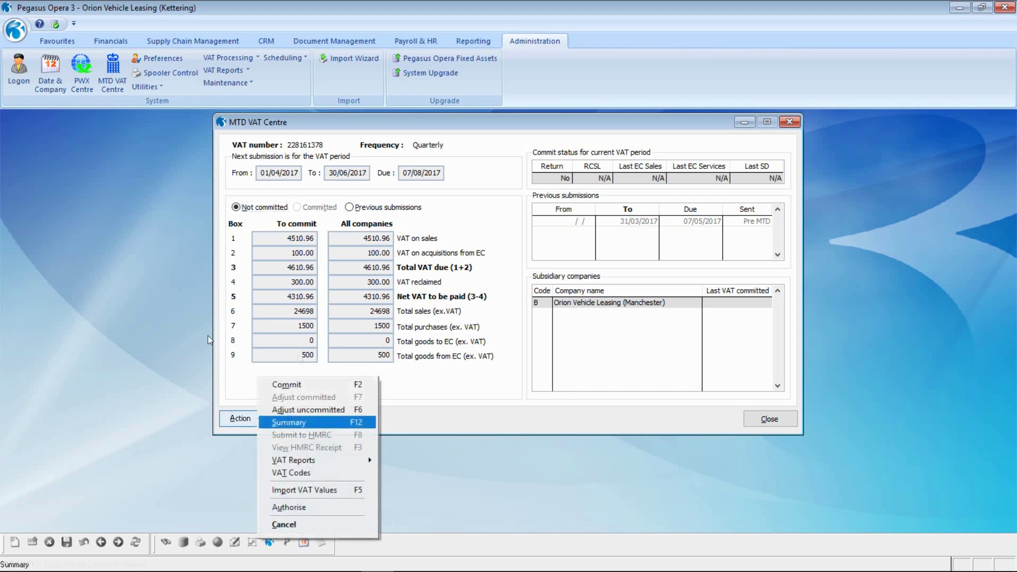
{"action": "mouse_move", "coordinate": [284, 457]}
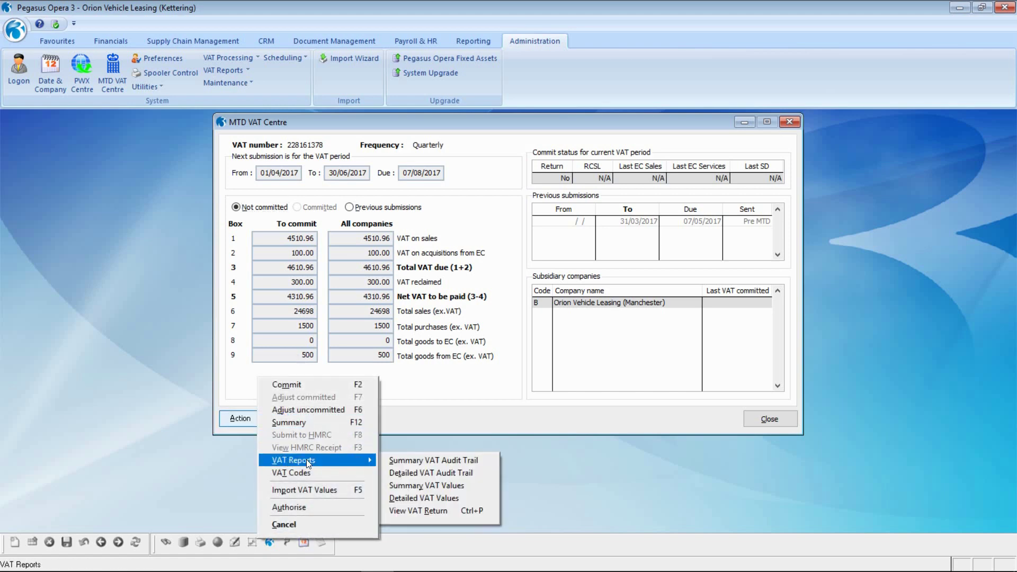
{"action": "left_click", "coordinate": [404, 472]}
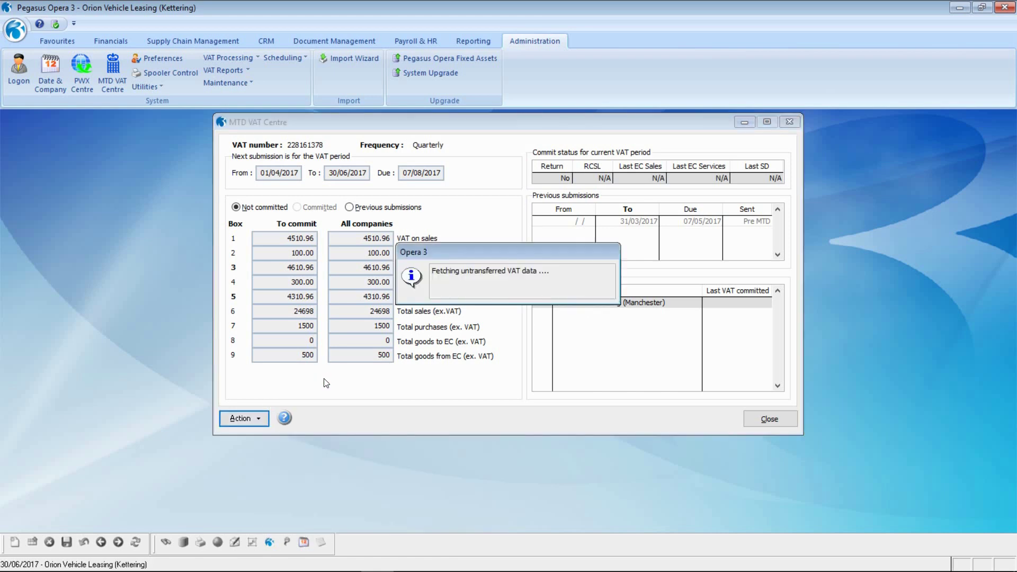
{"action": "left_click", "coordinate": [317, 145]}
{"action": "left_click", "coordinate": [634, 450]}
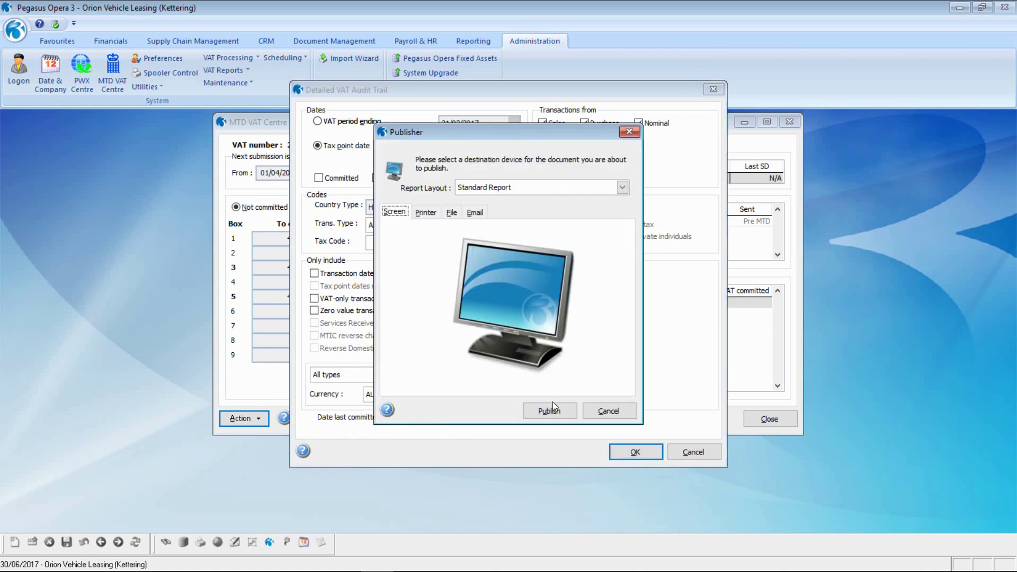
{"action": "left_click", "coordinate": [548, 412]}
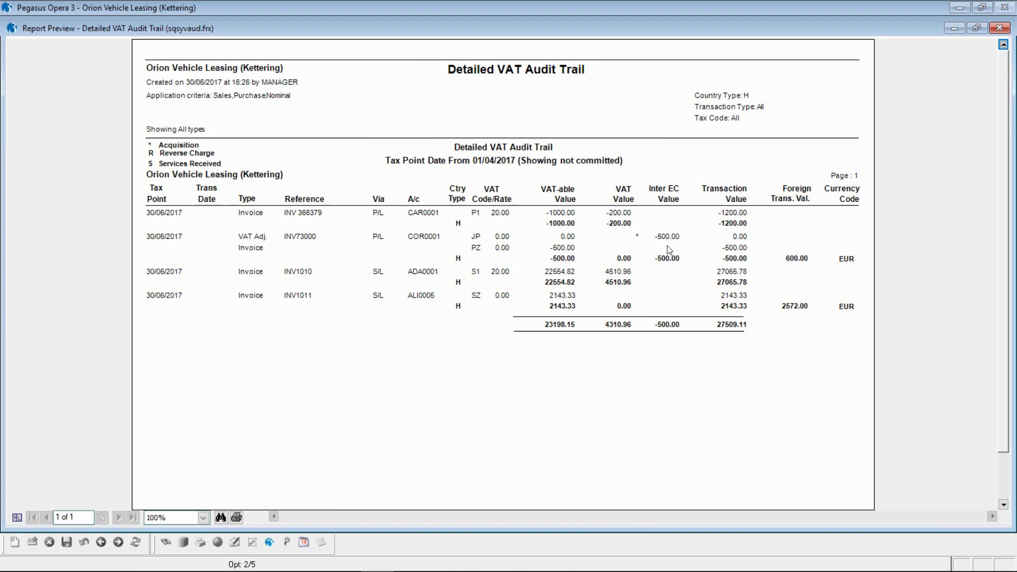
{"action": "left_click", "coordinate": [999, 28]}
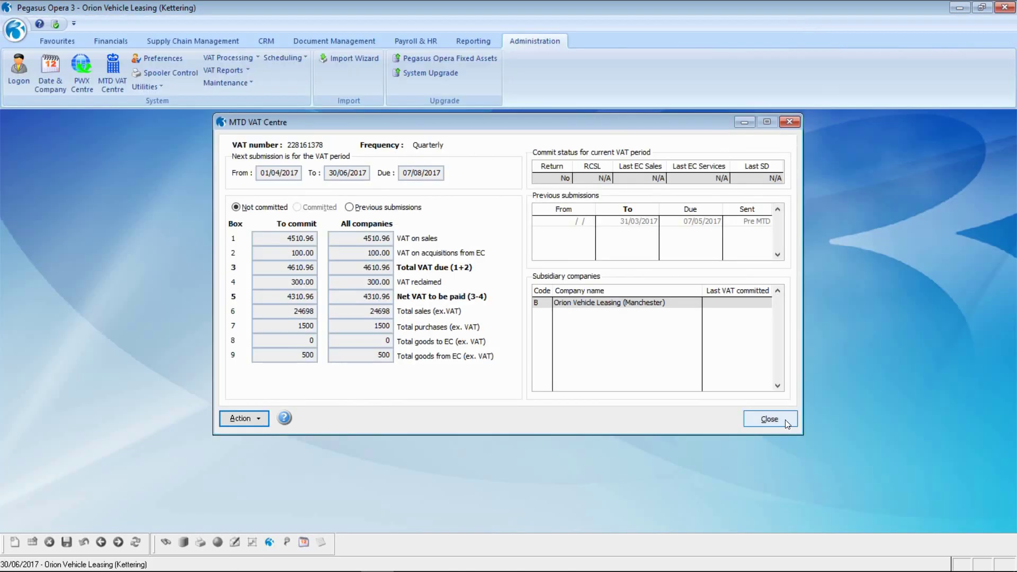
Close the Kettering MTD VAT Centre, which shows net VAT of 4310.96
{"action": "left_click", "coordinate": [783, 419]}
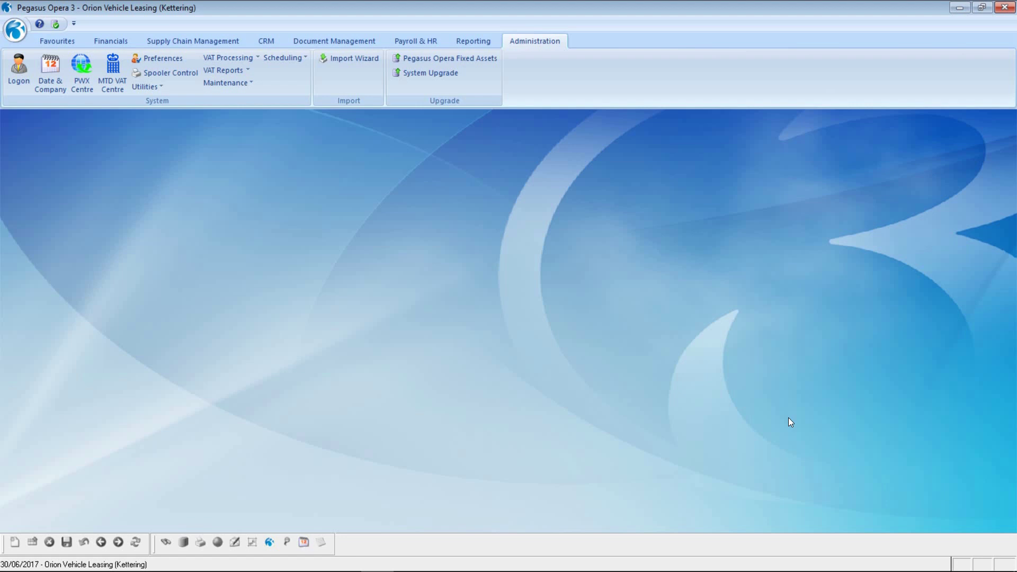
Switch the working company to Orion Vehicle Leasing (Manchester), company B
{"action": "left_click", "coordinate": [23, 33]}
{"action": "left_click", "coordinate": [46, 64]}
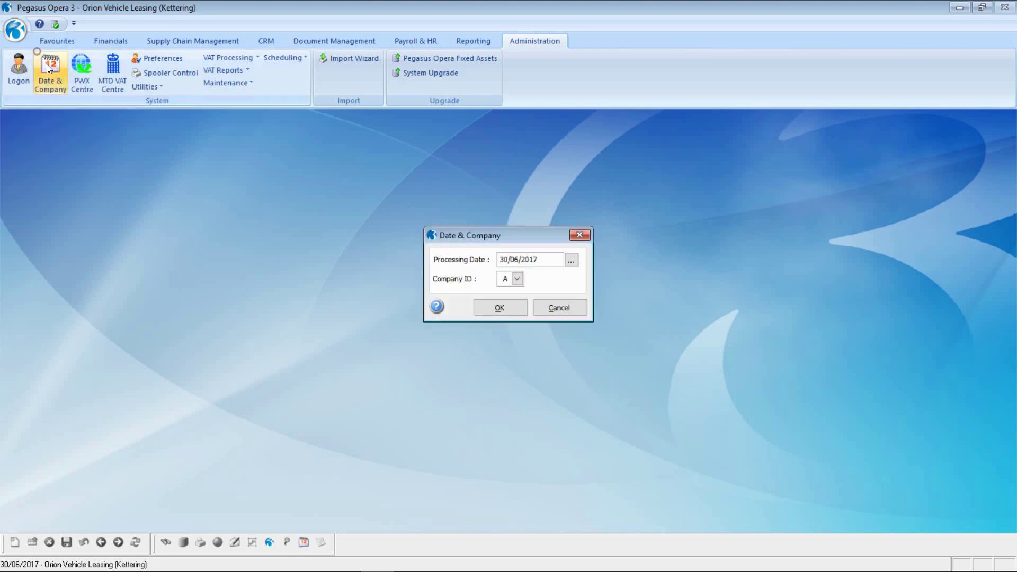
{"action": "key", "text": "alt+Down"}
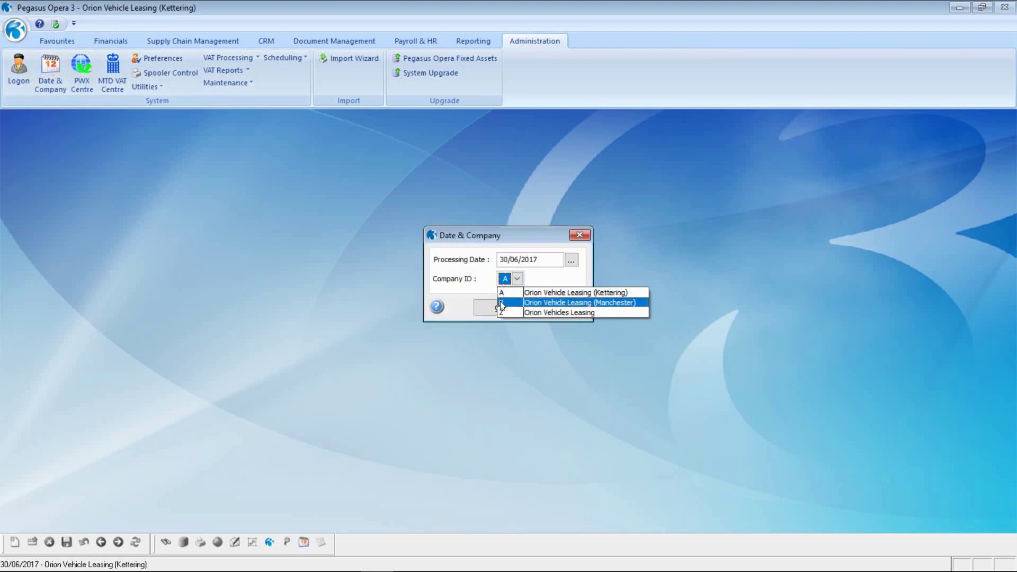
{"action": "left_click", "coordinate": [502, 303]}
{"action": "key", "text": "Return"}
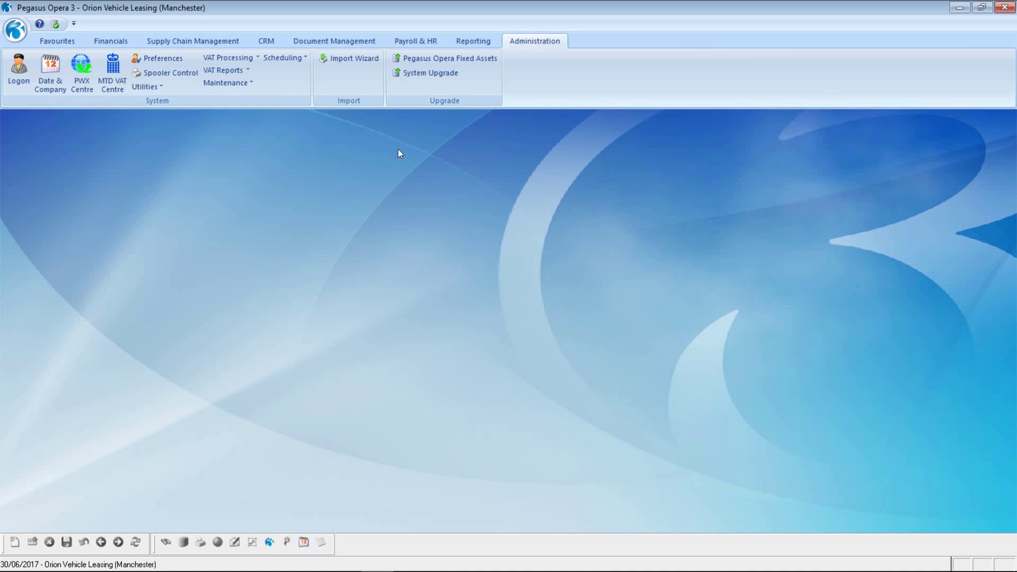
Check the Company Profile Options tab showing MTD consolidation under company A, then close it
{"action": "left_click", "coordinate": [241, 83]}
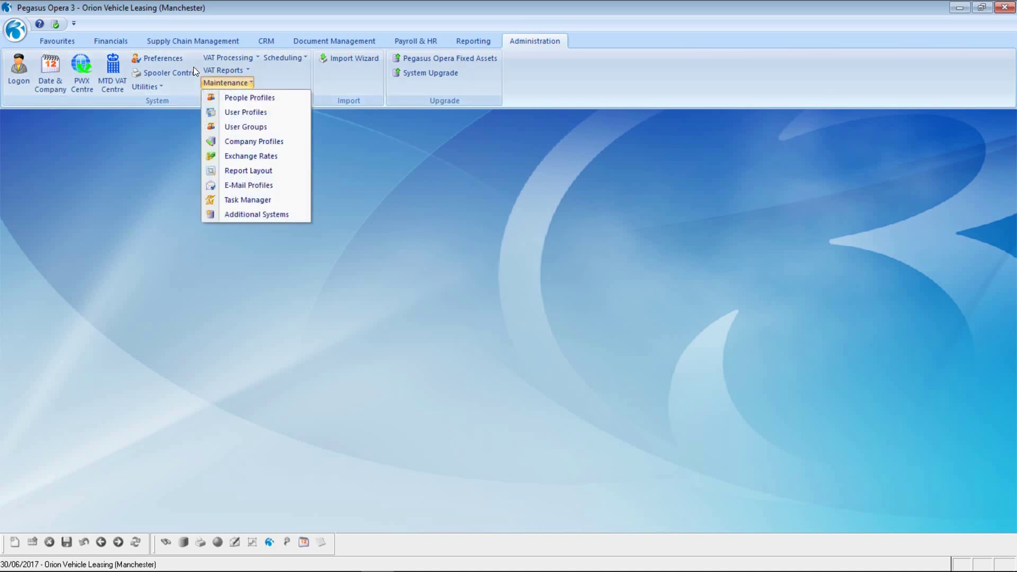
{"action": "left_click", "coordinate": [262, 141]}
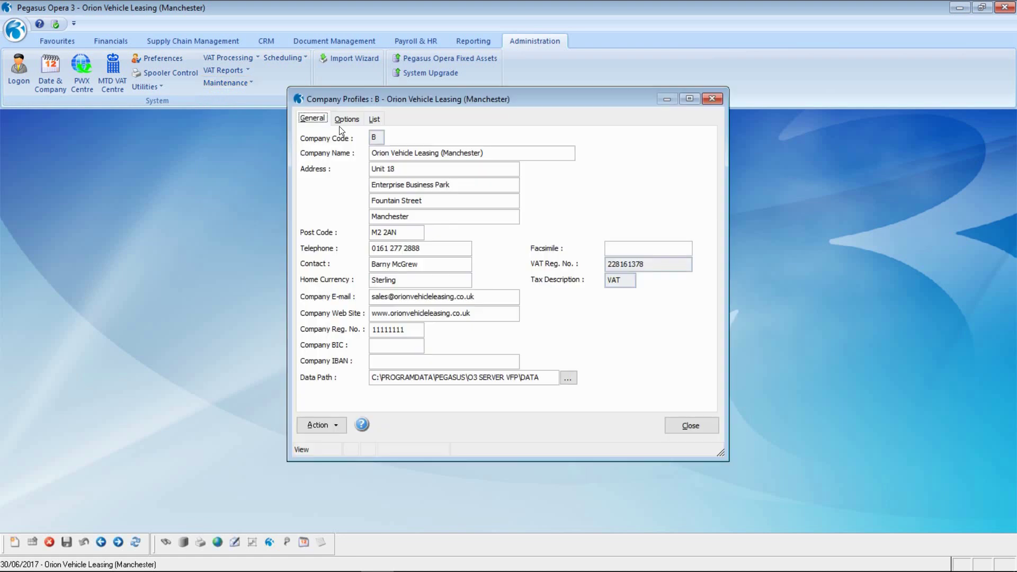
{"action": "left_click", "coordinate": [346, 119]}
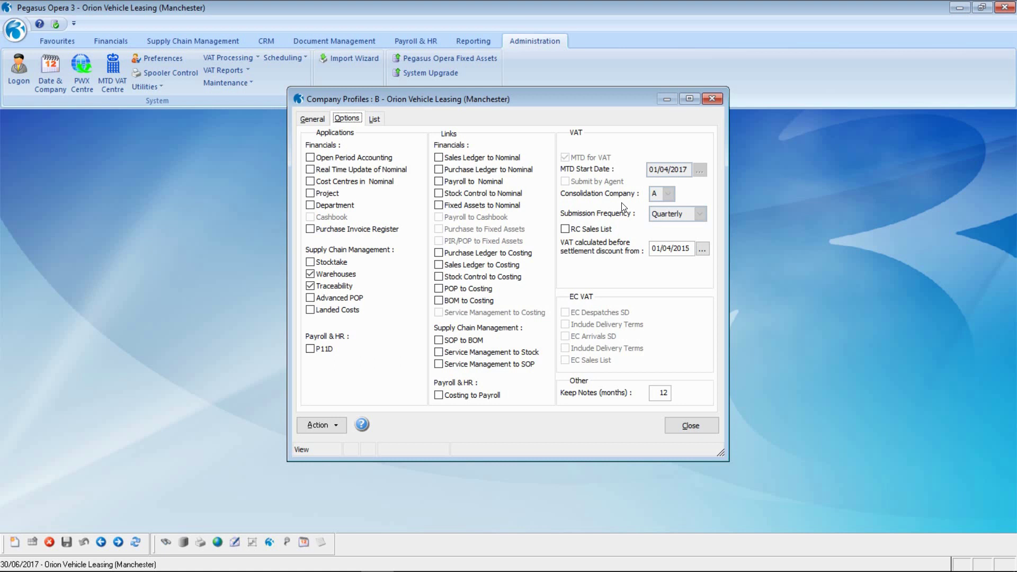
{"action": "left_click", "coordinate": [690, 425]}
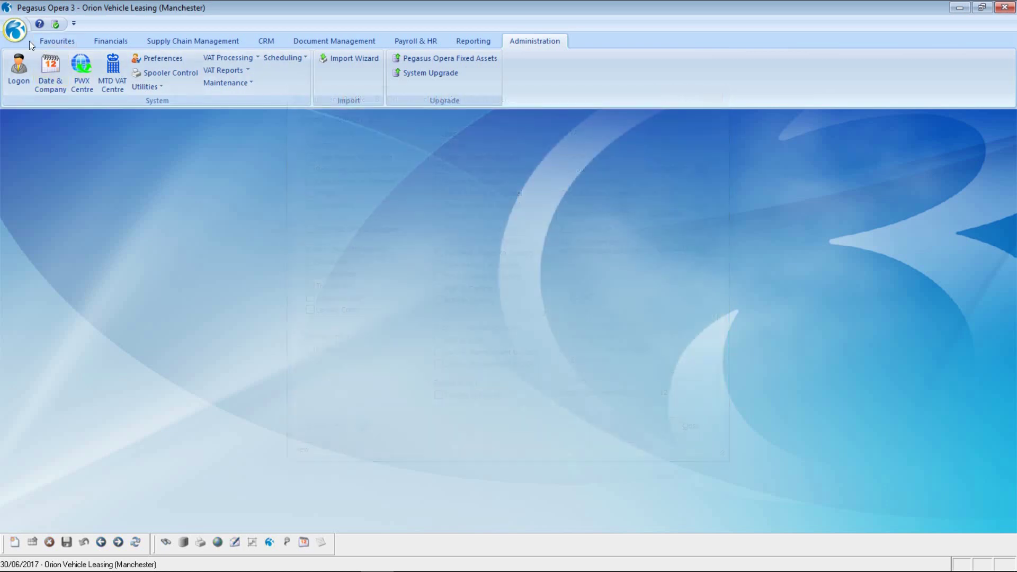
Switch back to Orion Vehicle Leasing (Kettering), company A, and open its MTD VAT Centre
{"action": "left_click", "coordinate": [15, 30]}
{"action": "left_click", "coordinate": [46, 64]}
{"action": "key", "text": "Tab"}
{"action": "key", "text": "alt+Down"}
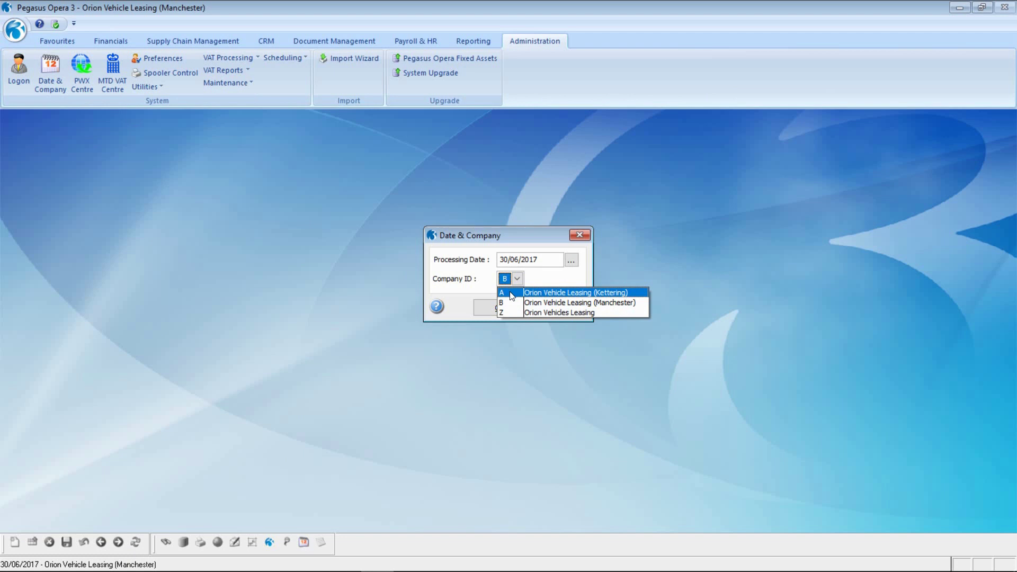
{"action": "key", "text": "Return"}
{"action": "key", "text": "Return"}
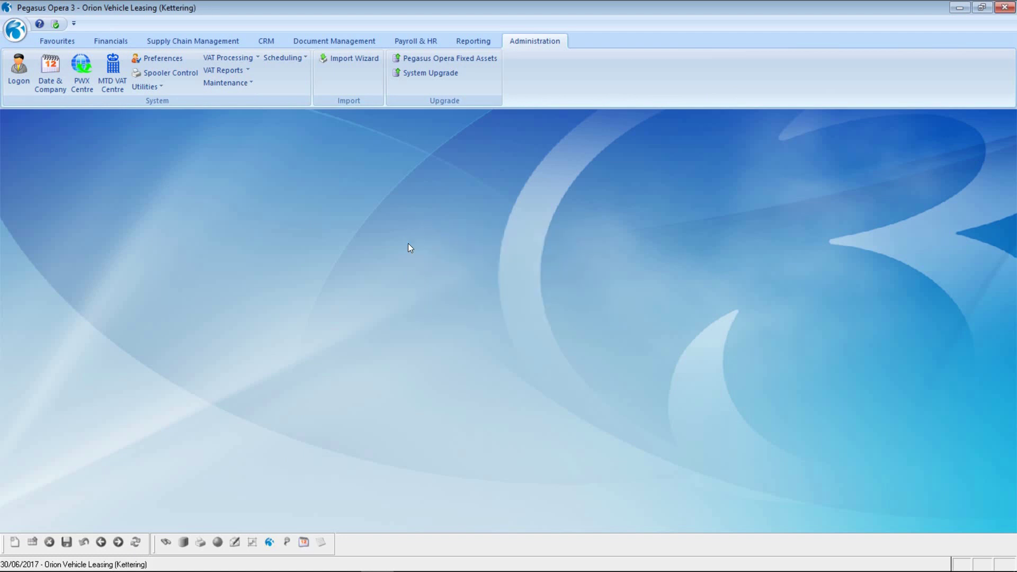
{"action": "left_click", "coordinate": [117, 72]}
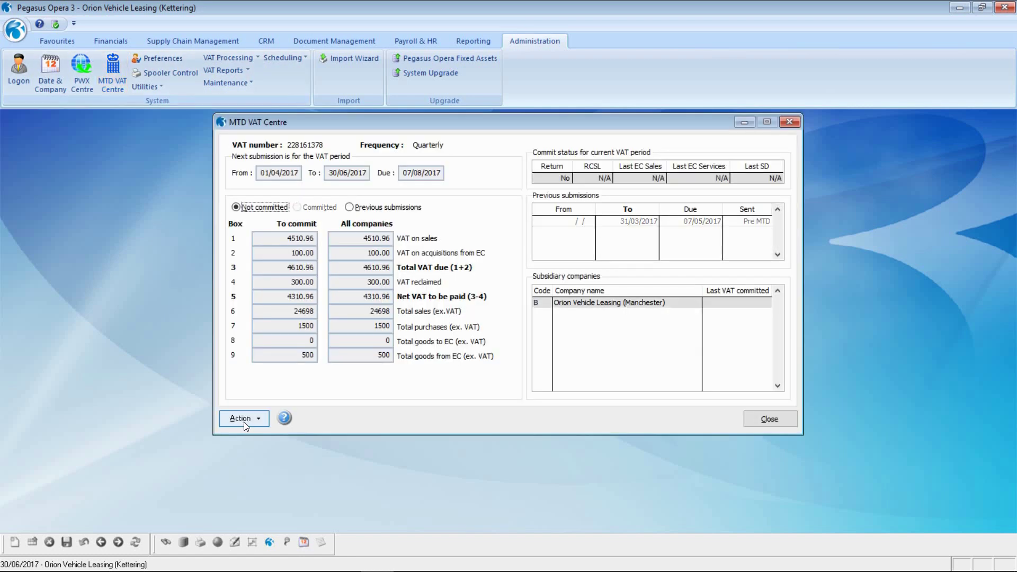
Review the period-ended 30/06/2017 VAT summary per company for Kettering and Manchester, then close it
{"action": "left_click", "coordinate": [246, 420]}
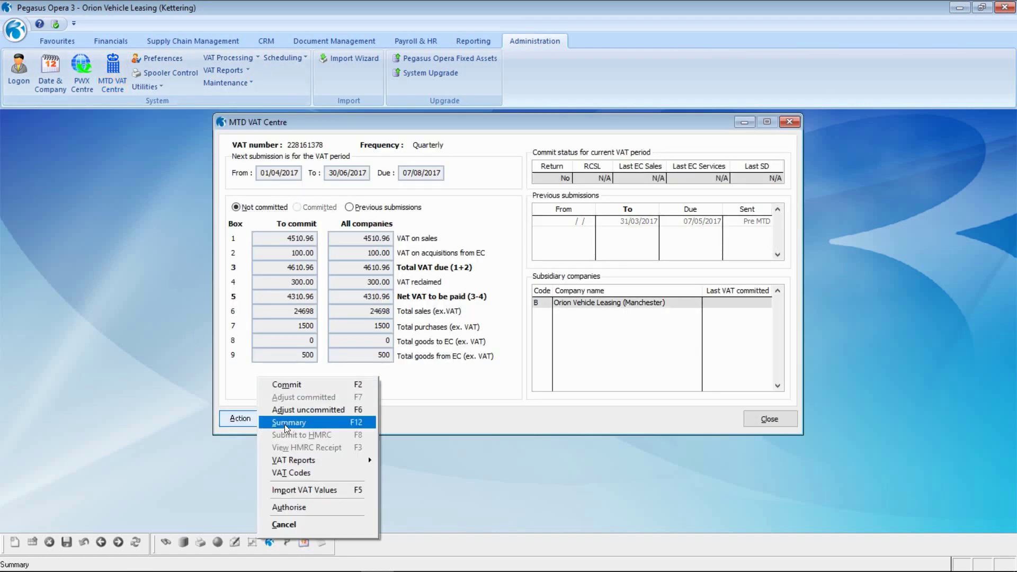
{"action": "left_click", "coordinate": [285, 424]}
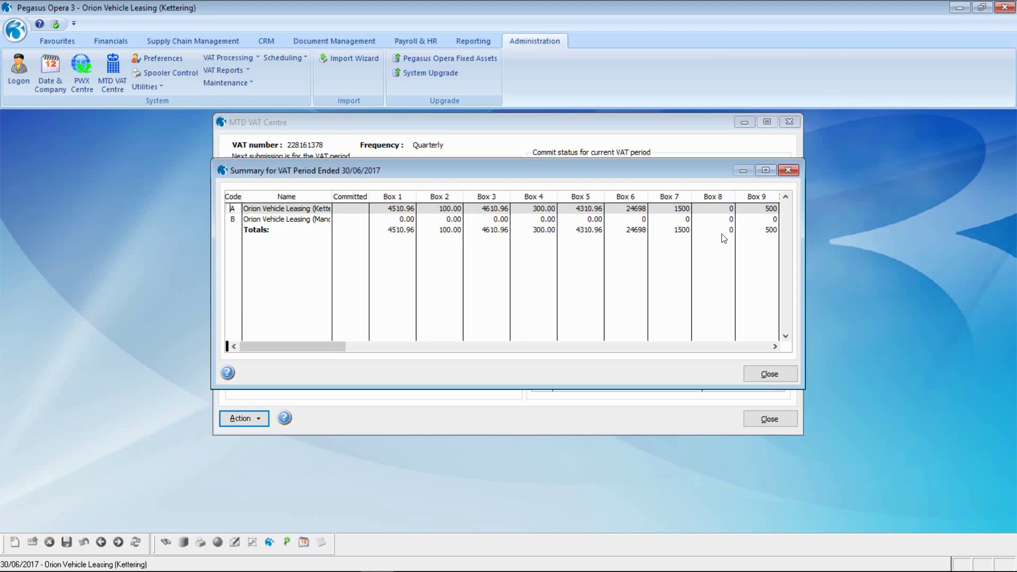
{"action": "left_click", "coordinate": [770, 374]}
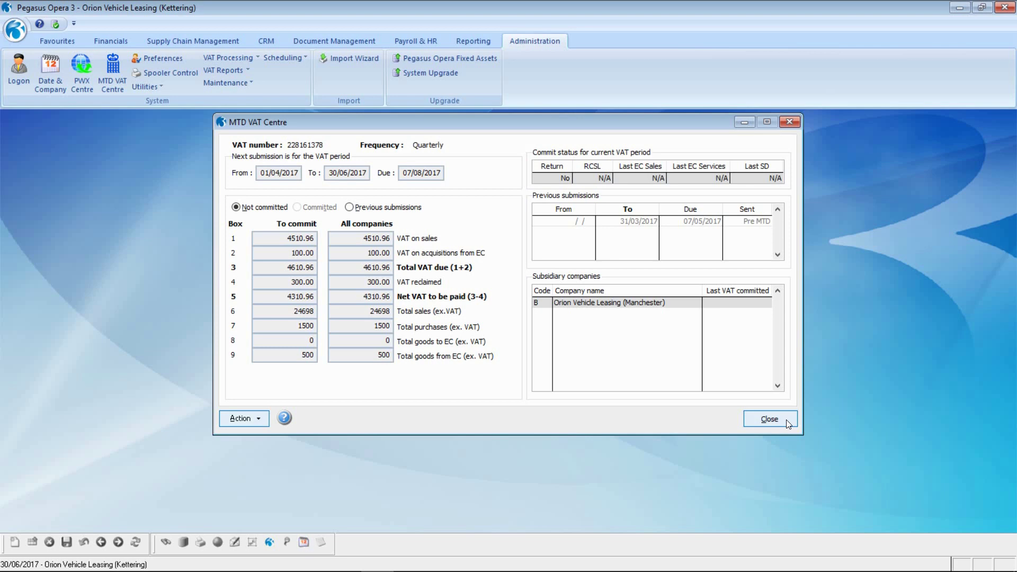
{"action": "left_click", "coordinate": [248, 418]}
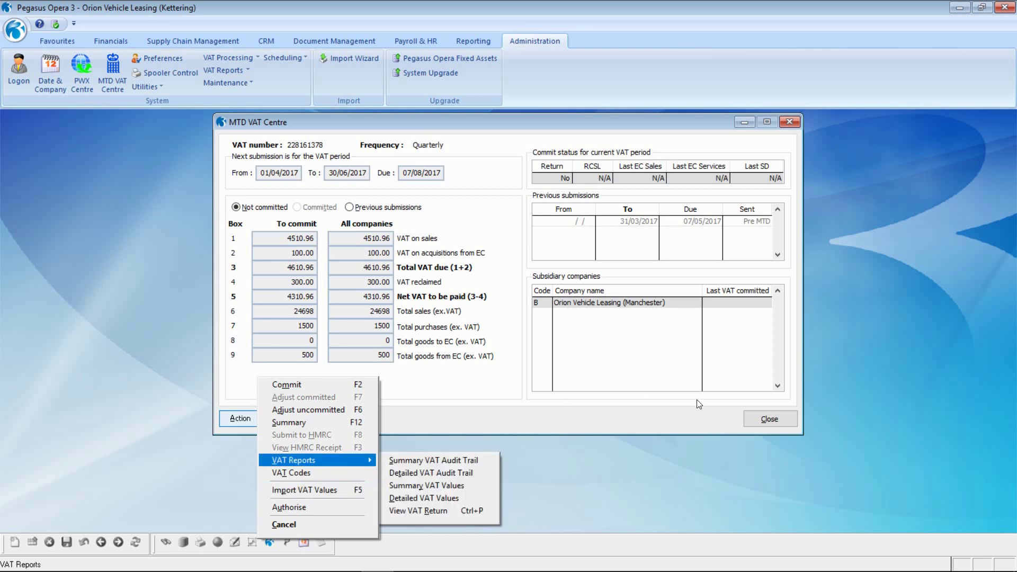
Dismiss the Action menu and close the Kettering MTD VAT Centre with Esc
{"action": "left_click", "coordinate": [615, 333]}
{"action": "key", "text": "Escape"}
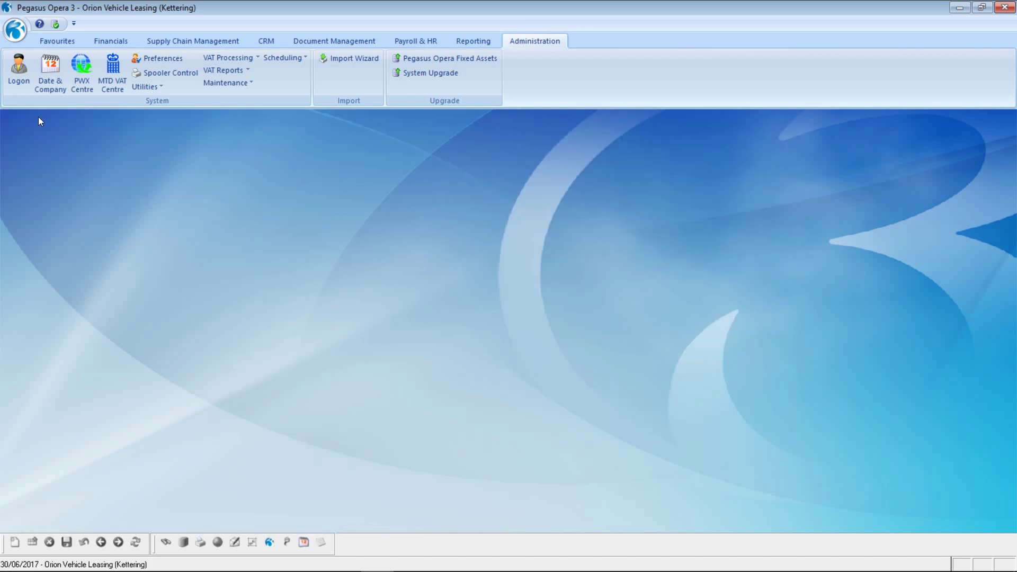
Switch to Orion Vehicle Leasing (Manchester), company B, and open its MTD VAT Centre
{"action": "left_click", "coordinate": [16, 30]}
{"action": "left_click", "coordinate": [47, 65]}
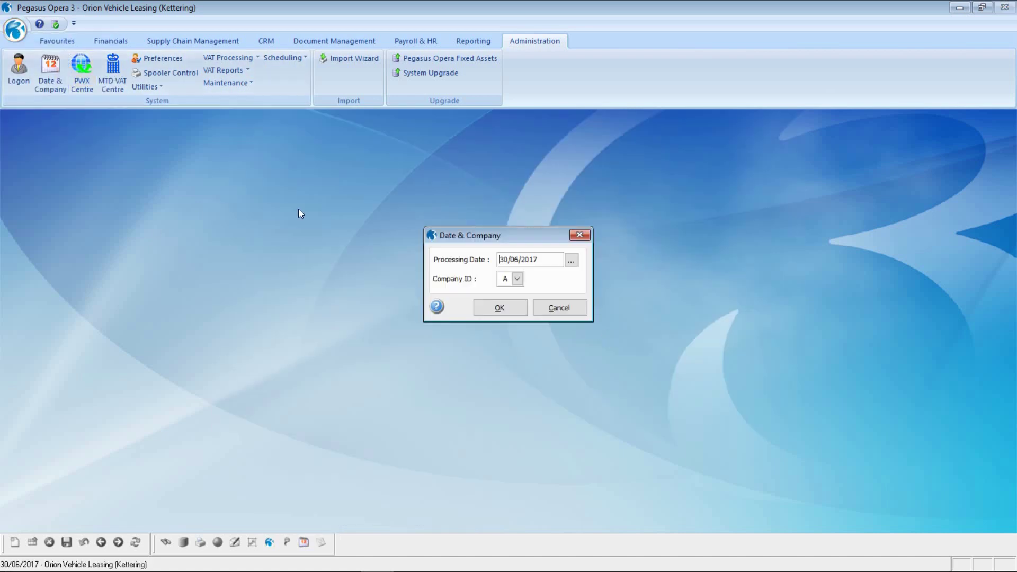
{"action": "left_click", "coordinate": [517, 281]}
{"action": "left_click", "coordinate": [503, 303]}
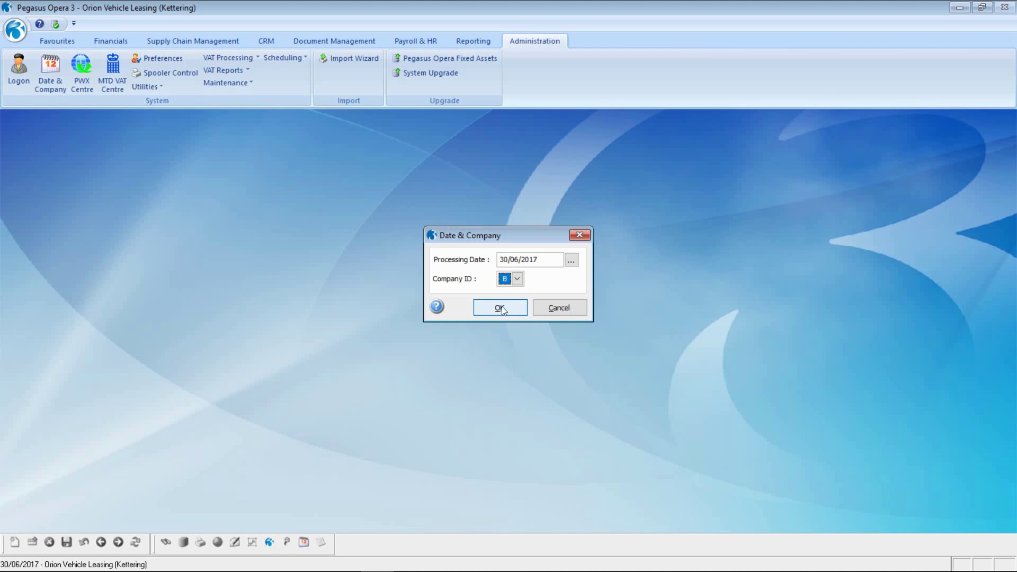
{"action": "left_click", "coordinate": [501, 308]}
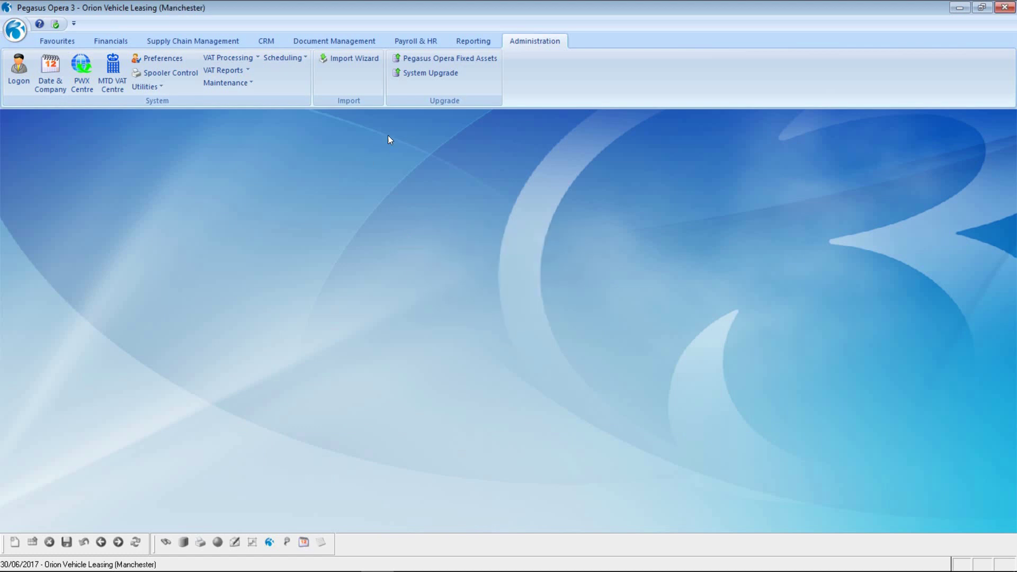
{"action": "left_click", "coordinate": [115, 71]}
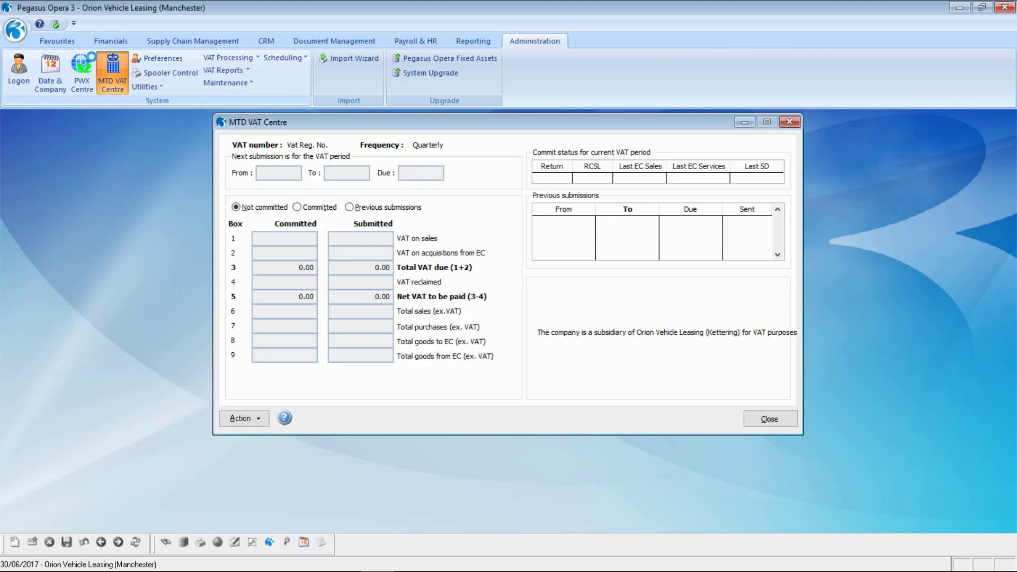
{"action": "left_click", "coordinate": [258, 421]}
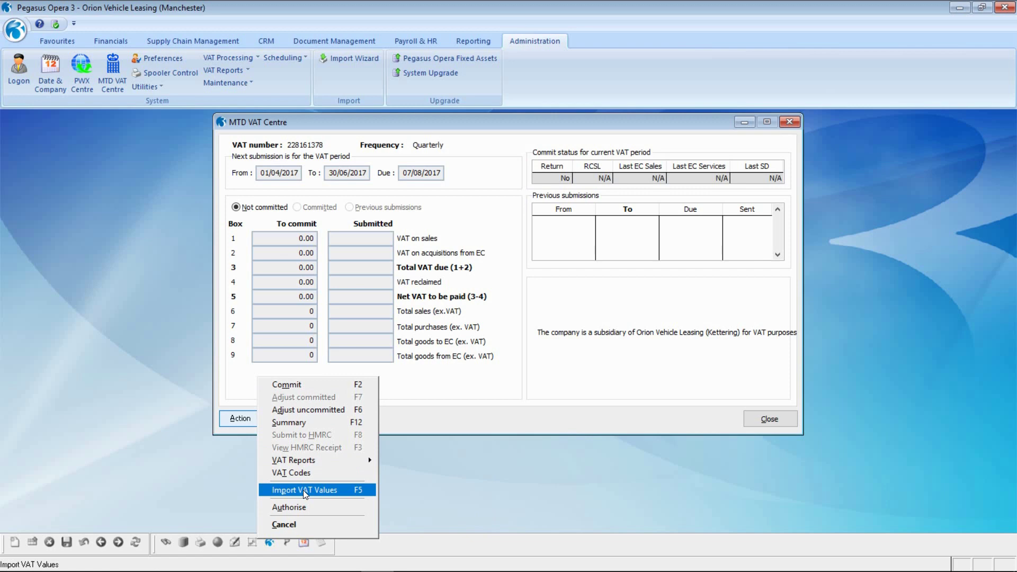
Start importing VAT values and select the file 2017_Q2_AprJun.csv
{"action": "left_click", "coordinate": [305, 490]}
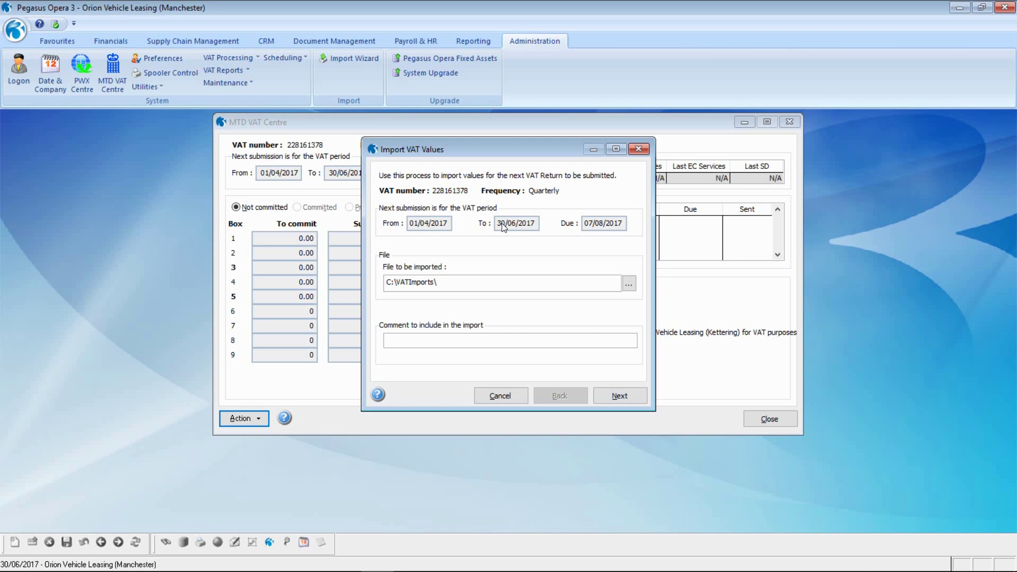
{"action": "left_click", "coordinate": [630, 283]}
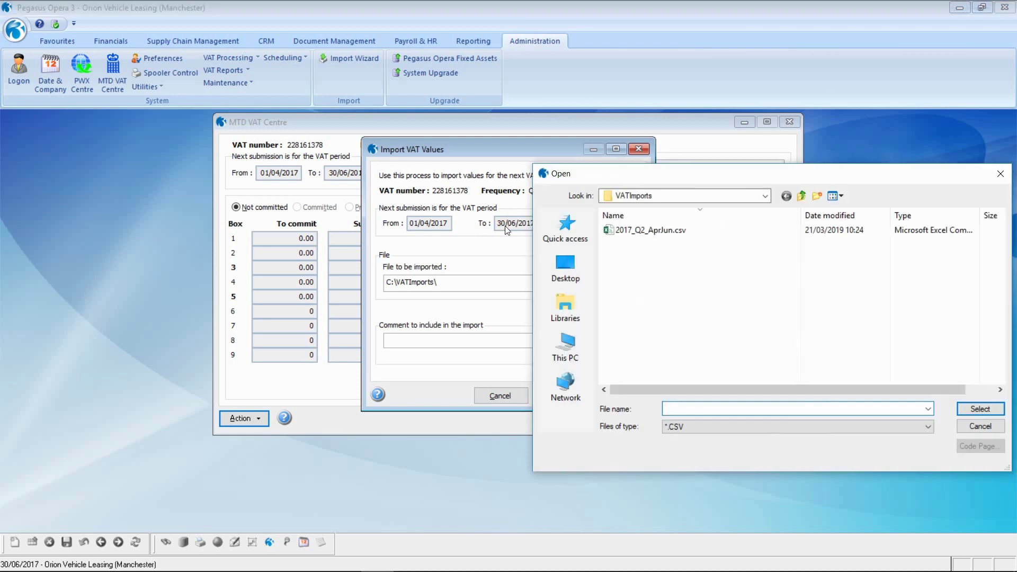
{"action": "left_click", "coordinate": [630, 233]}
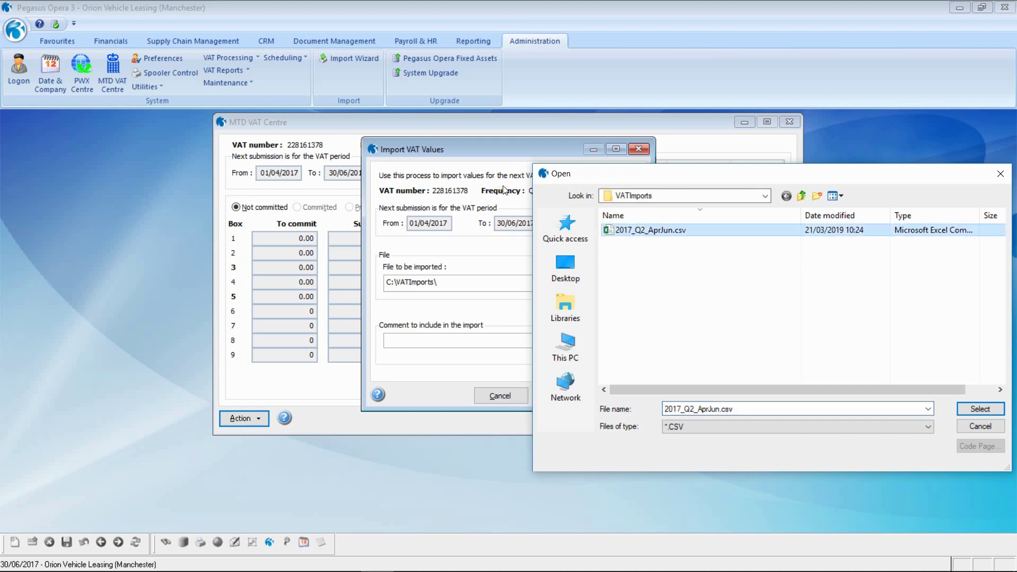
{"action": "left_click", "coordinate": [979, 409]}
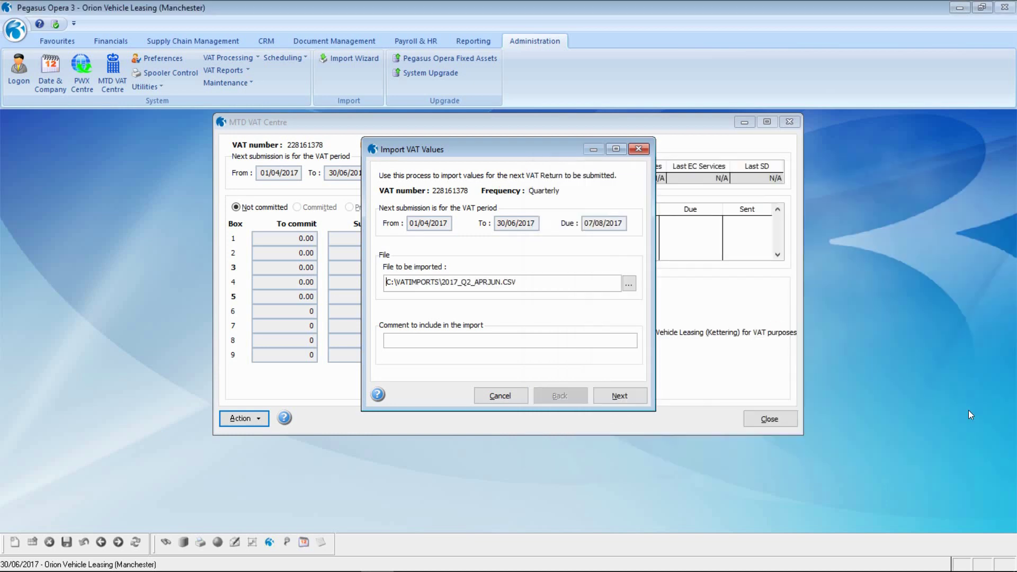
Add comment 'Import VAT Return from Orion Vehicle Leasing (Manchester)', import, and preview the report on screen
{"action": "left_click", "coordinate": [528, 345]}
{"action": "type", "text": "Import VAT Return from Orion Vehi"}
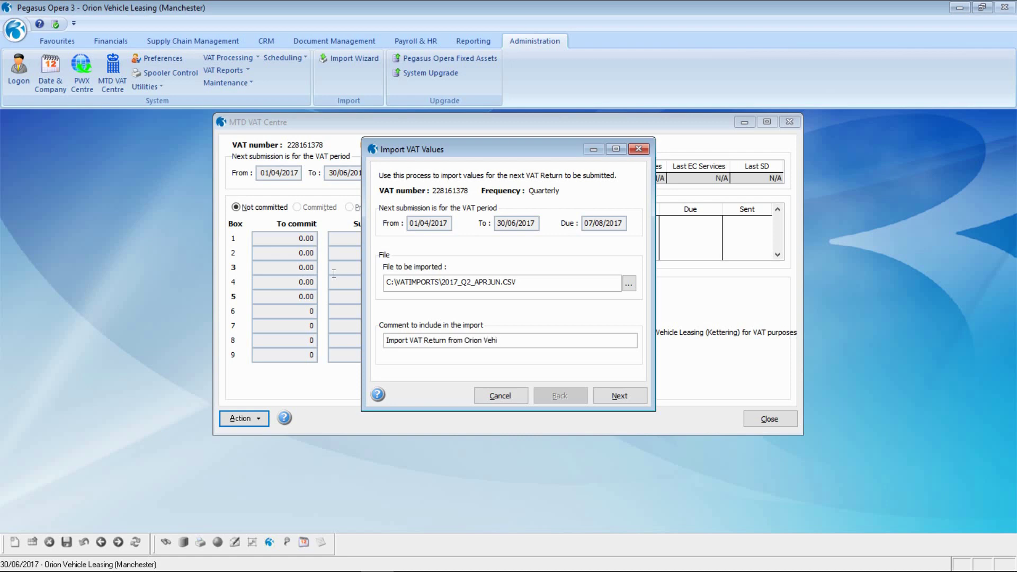
{"action": "type", "text": "cle Leasing (Manchester)"}
{"action": "left_click", "coordinate": [596, 397]}
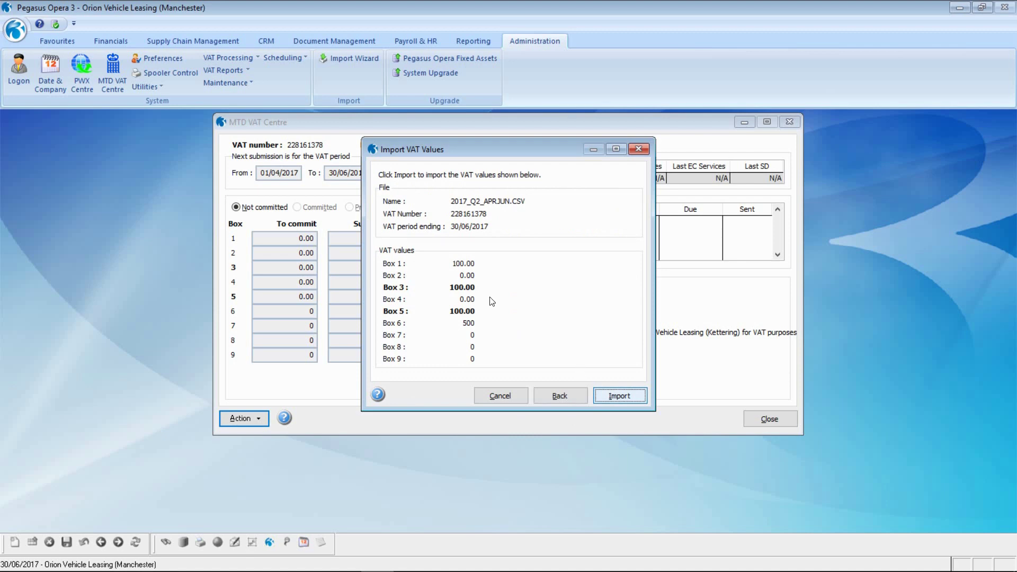
{"action": "left_click", "coordinate": [621, 397]}
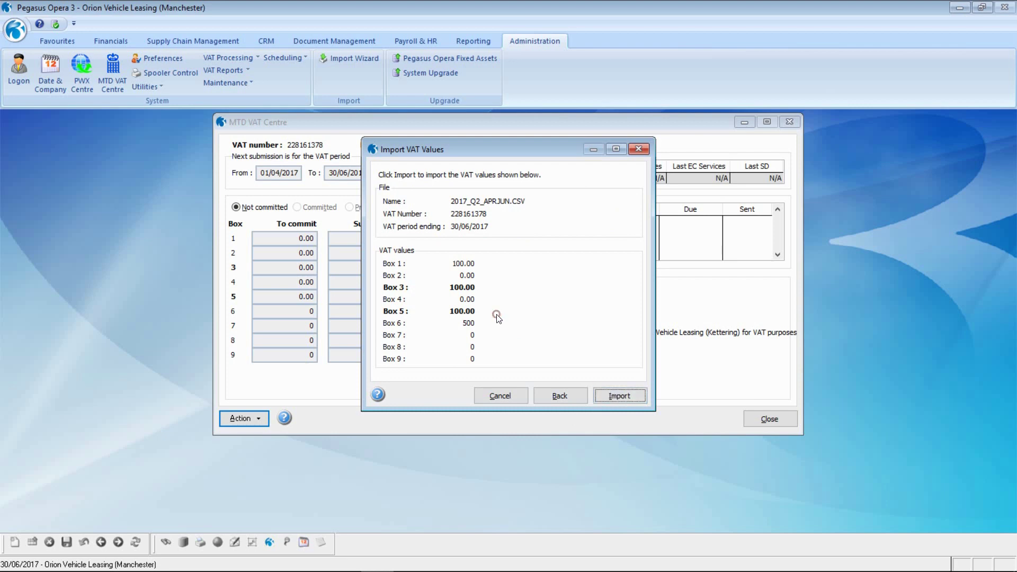
{"action": "left_click", "coordinate": [568, 411]}
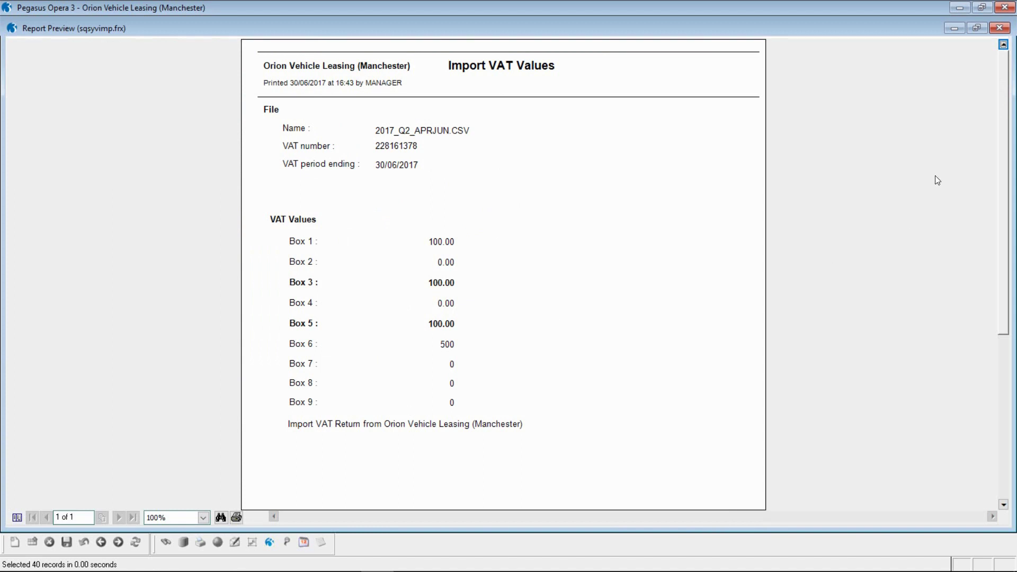
Close the report preview, confirm and acknowledge the VAT values import, then close the MTD VAT Centre
{"action": "left_click", "coordinate": [999, 28]}
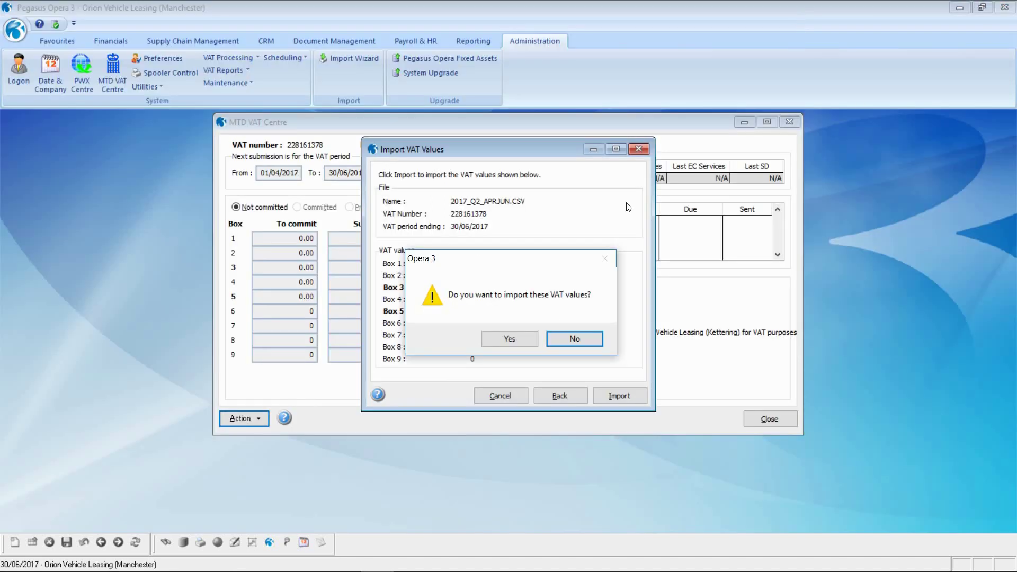
{"action": "left_click", "coordinate": [500, 343]}
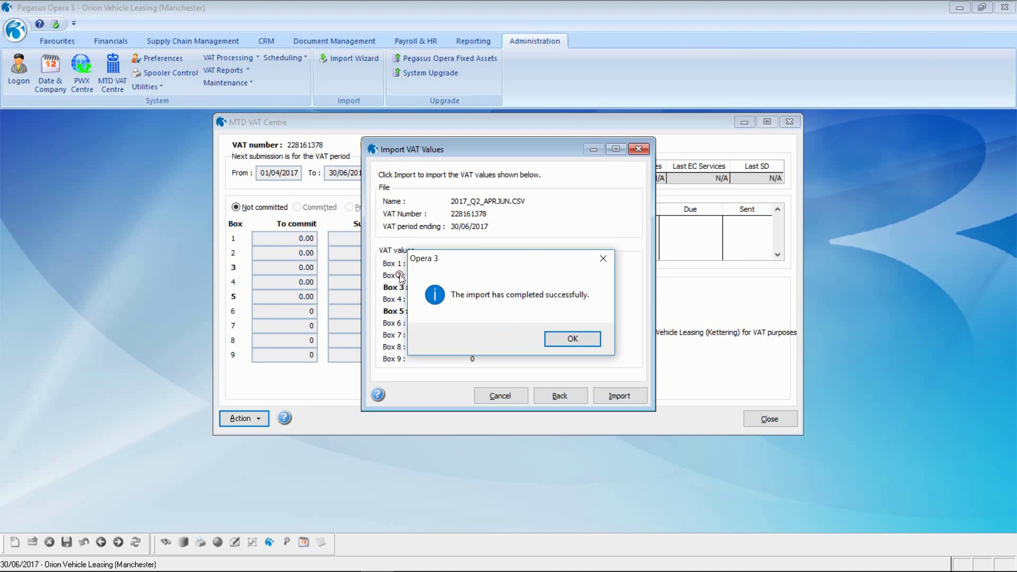
{"action": "left_click", "coordinate": [573, 338]}
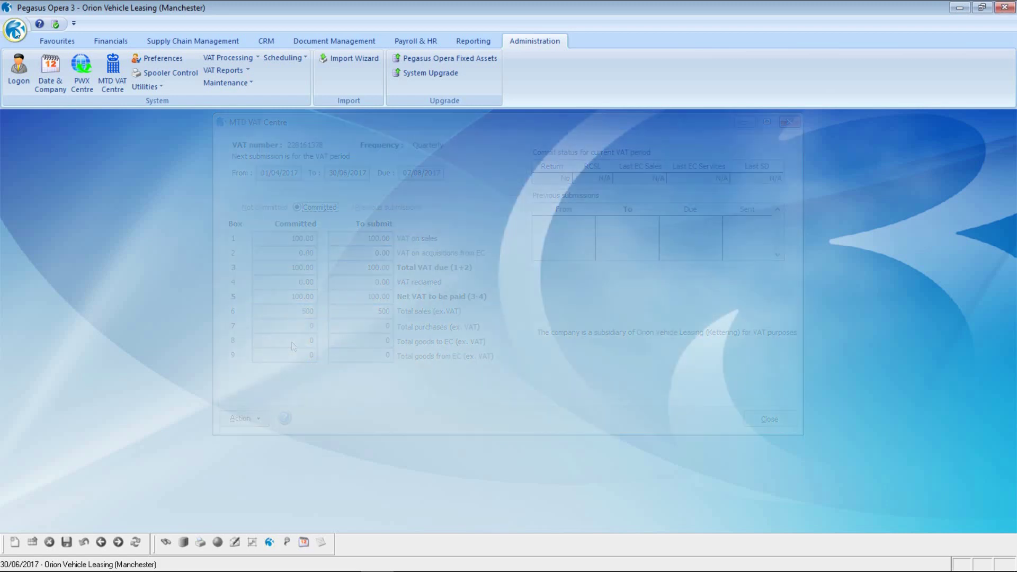
{"action": "left_click", "coordinate": [15, 30]}
Switch the current company to company A, Kettering
{"action": "left_click", "coordinate": [56, 67]}
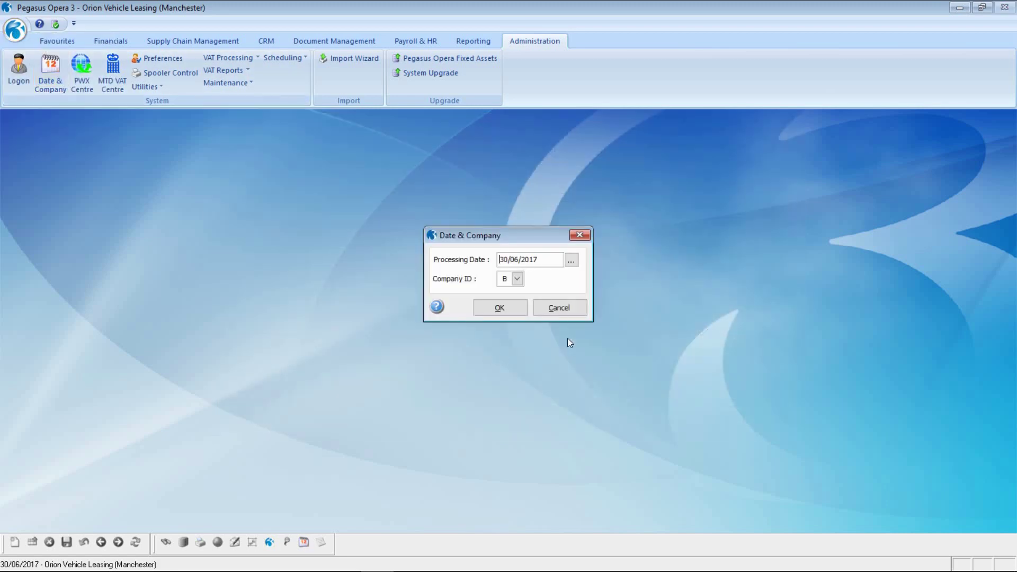
{"action": "left_click", "coordinate": [517, 279]}
{"action": "left_click", "coordinate": [529, 290]}
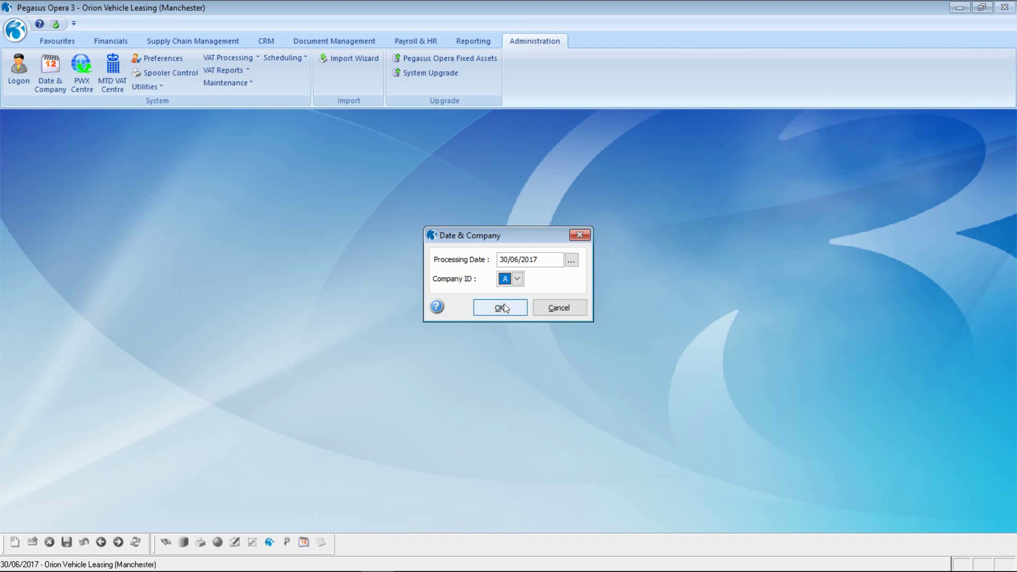
{"action": "left_click", "coordinate": [500, 308]}
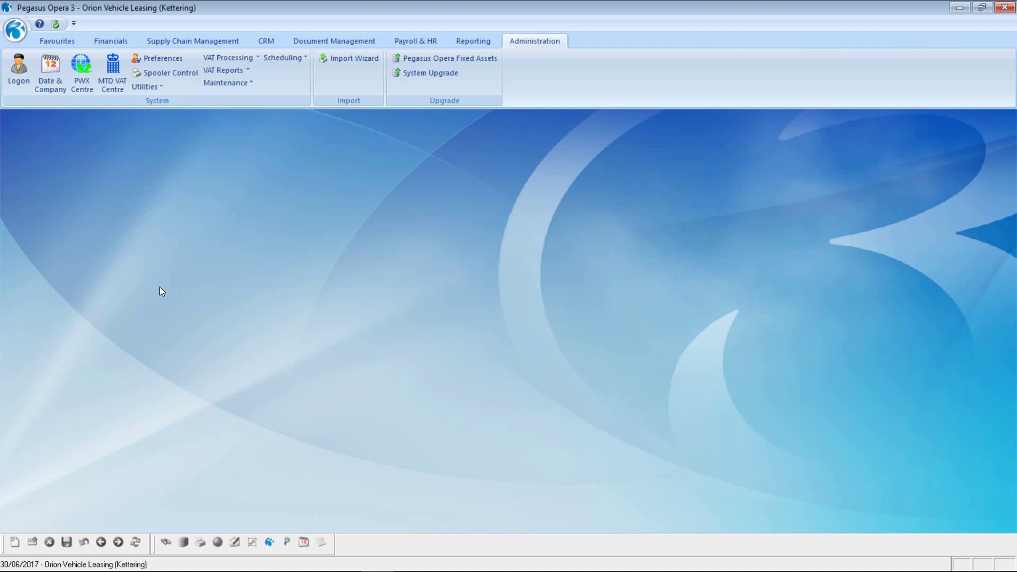
Show the MTD VAT Centre summary for the VAT period ended 30/06/2017
{"action": "left_click", "coordinate": [111, 69]}
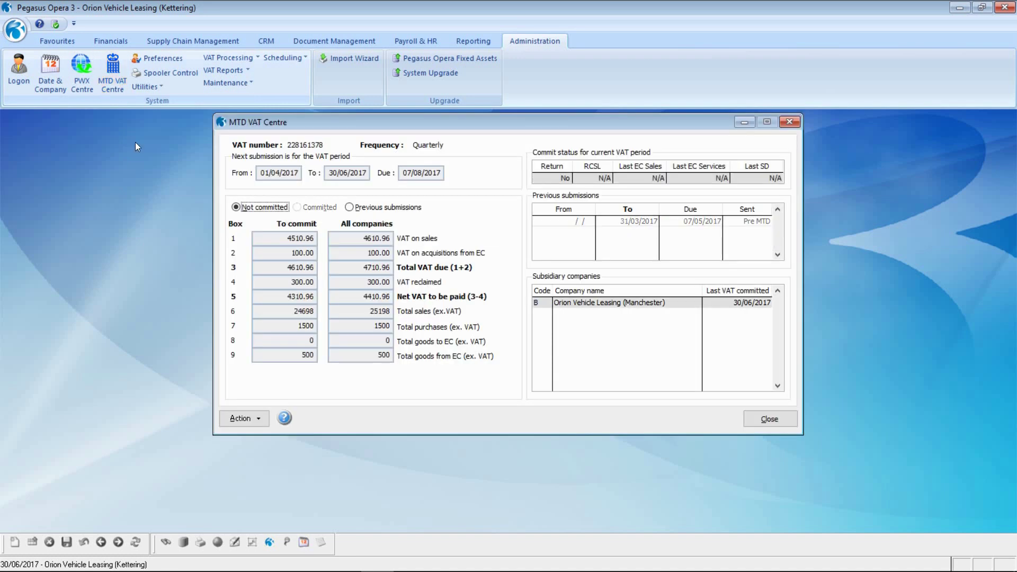
{"action": "left_click", "coordinate": [242, 419]}
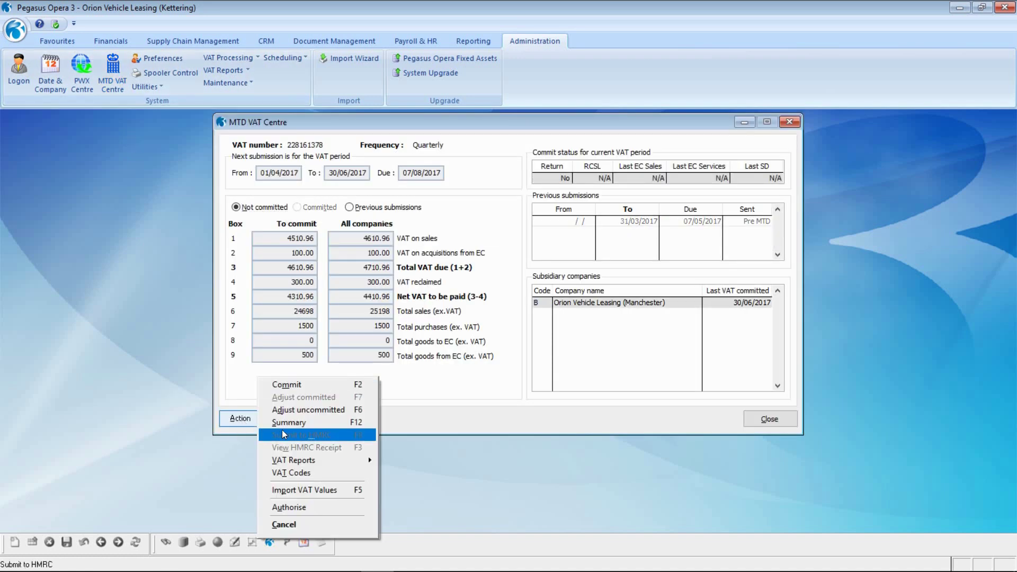
{"action": "key", "text": "Return"}
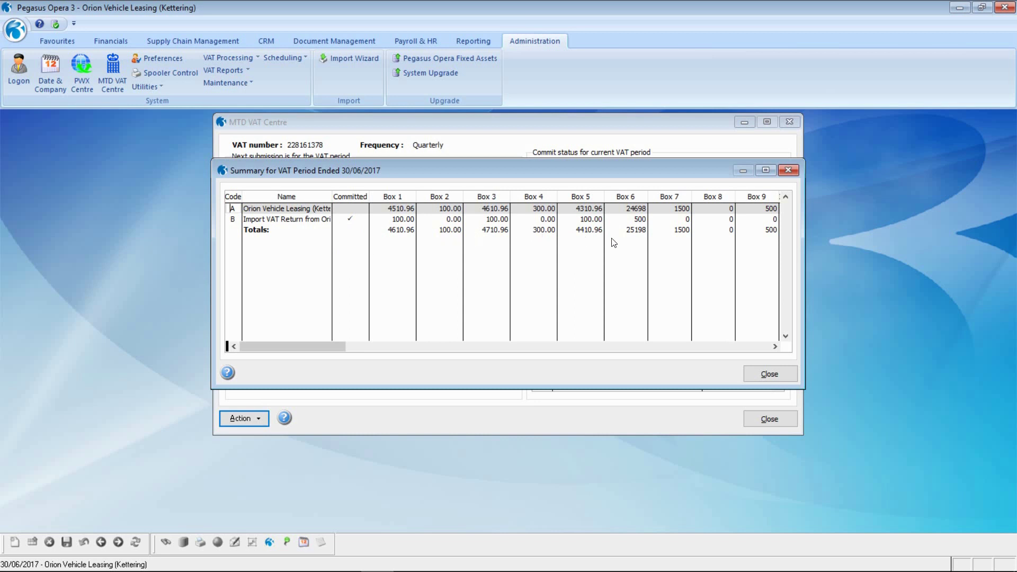
Check the summary's Imported, Date, Time and User columns, then close the summary
{"action": "left_click", "coordinate": [775, 347]}
{"action": "left_click", "coordinate": [619, 277]}
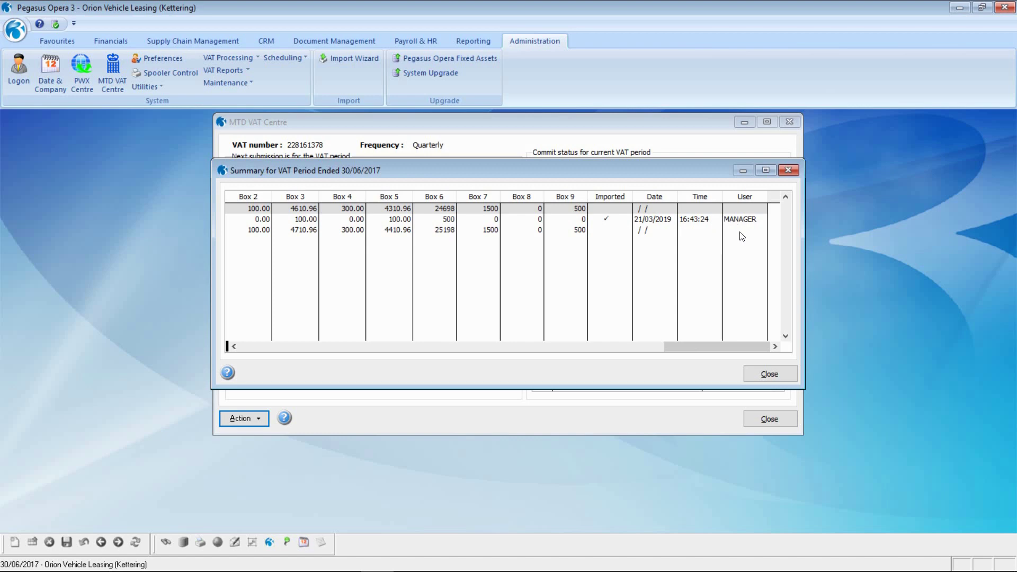
{"action": "left_click", "coordinate": [769, 374]}
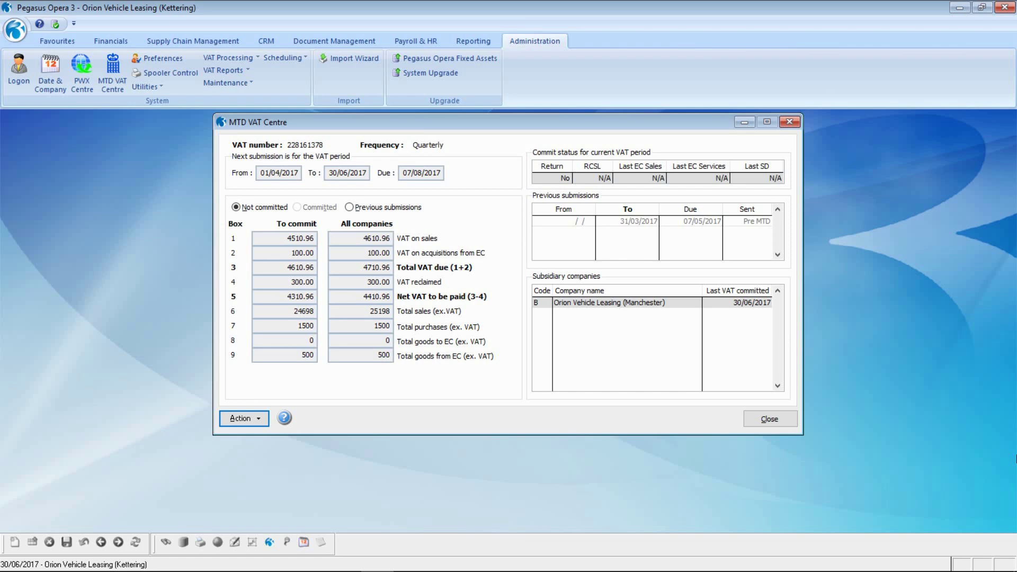
{"action": "left_click", "coordinate": [250, 417]}
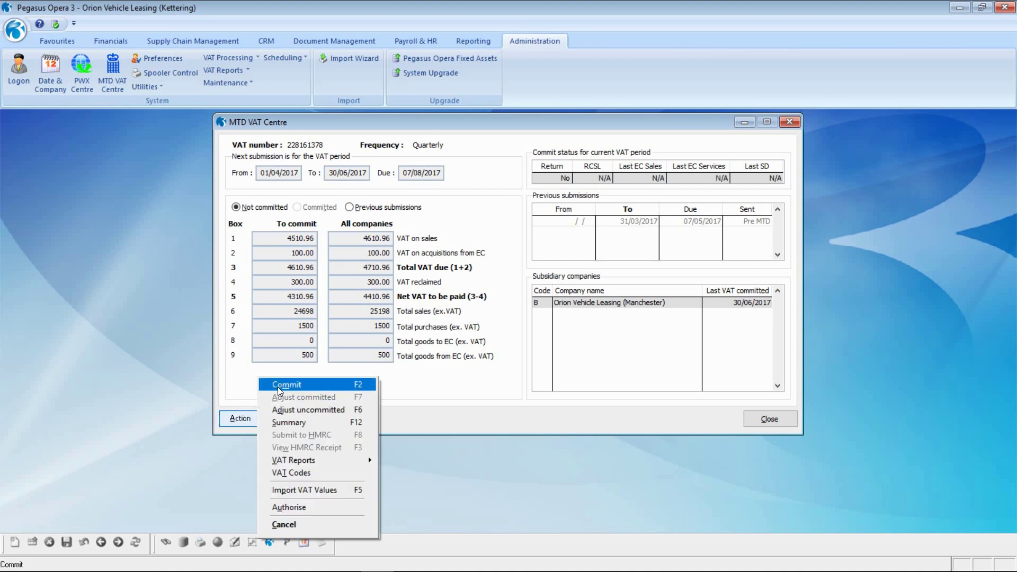
Commit Kettering's 01/04/2017–30/06/2017 return and publish the VAT Return report as 1.PDF, overwriting it
{"action": "left_click", "coordinate": [279, 385]}
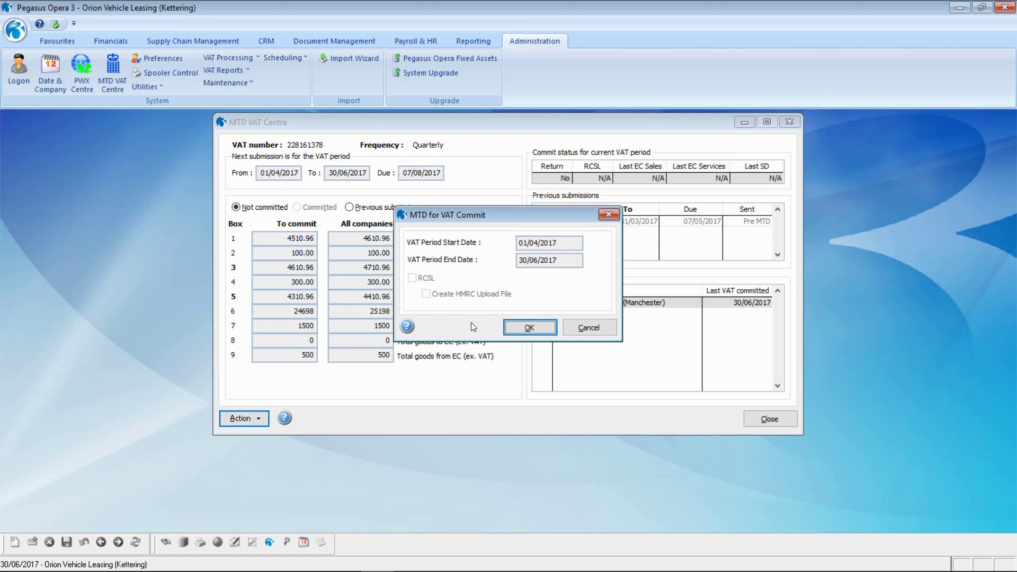
{"action": "left_click", "coordinate": [527, 327]}
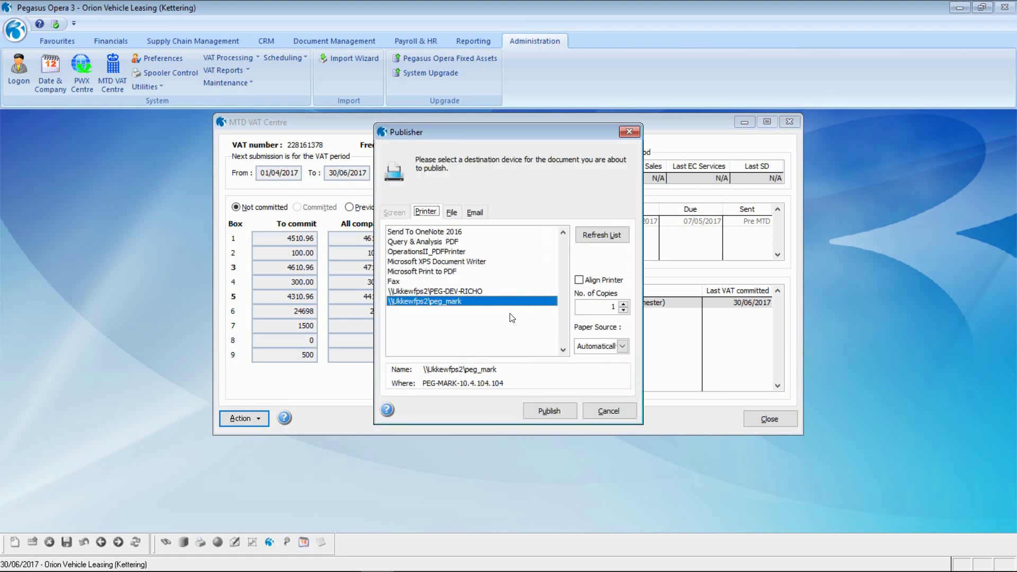
{"action": "left_click", "coordinate": [452, 214]}
{"action": "type", "text": "1"}
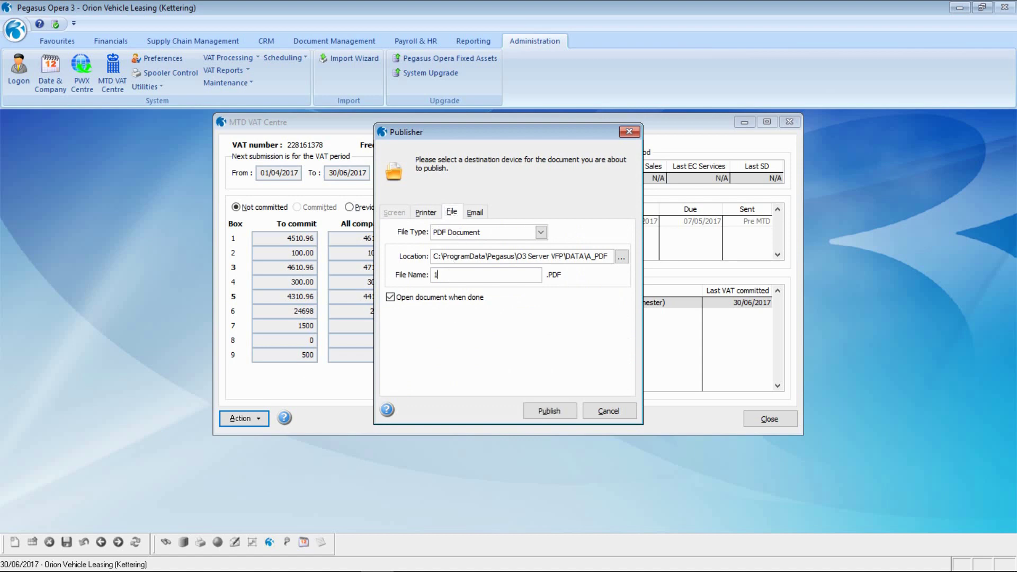
{"action": "left_click", "coordinate": [538, 411]}
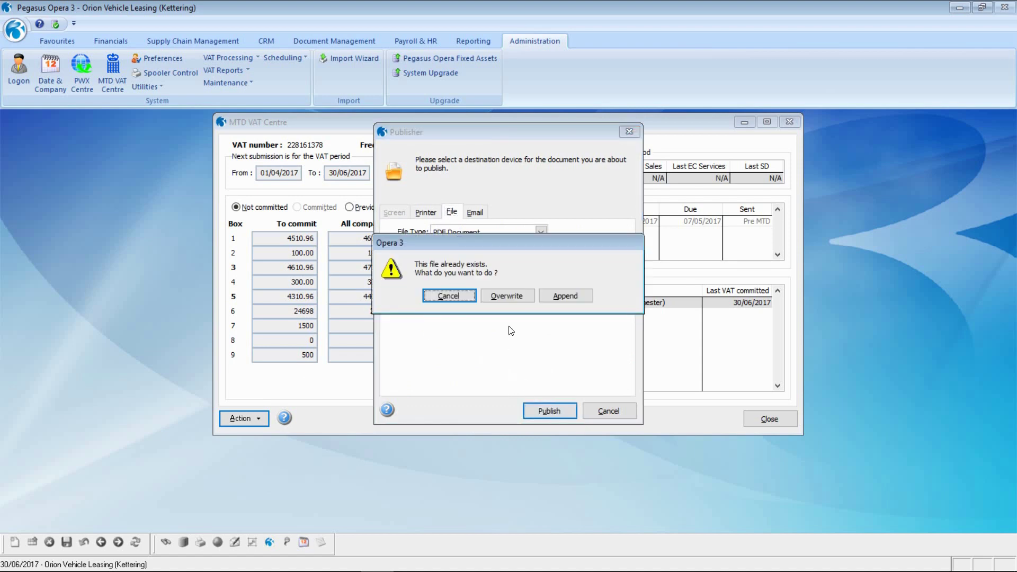
{"action": "key", "text": "Return"}
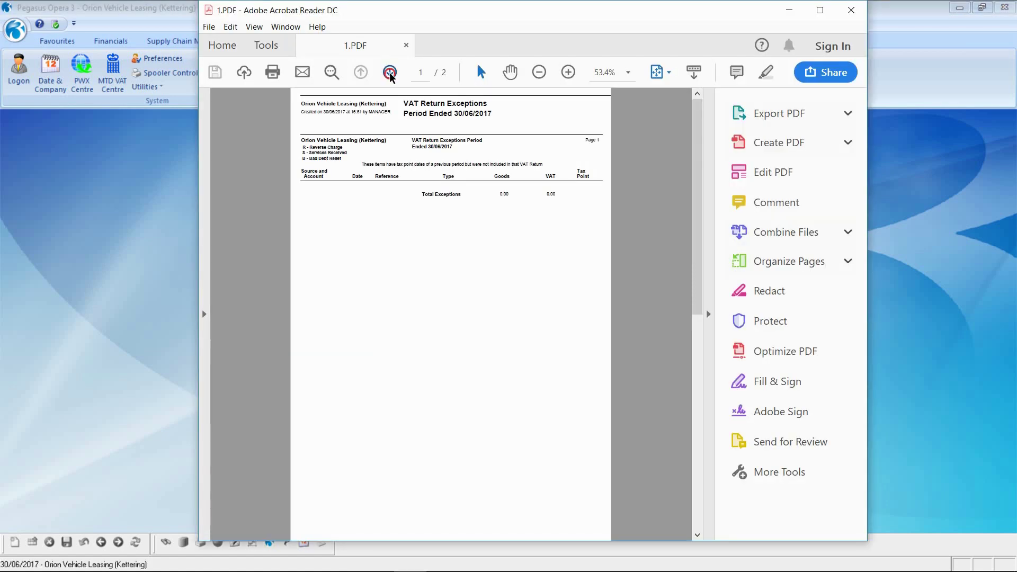
{"action": "left_click", "coordinate": [389, 72]}
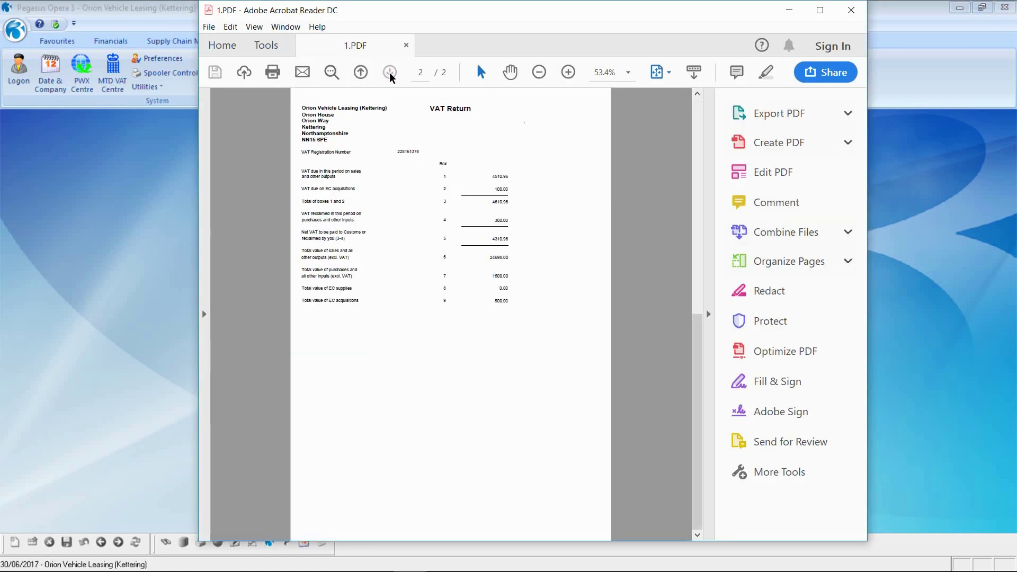
Zoom the 1.PDF VAT Return page to 80%, check the box values, then close Acrobat Reader
{"action": "scroll", "coordinate": [456, 237], "scroll_direction": "up", "scroll_amount": 3, "text": "ctrl"}
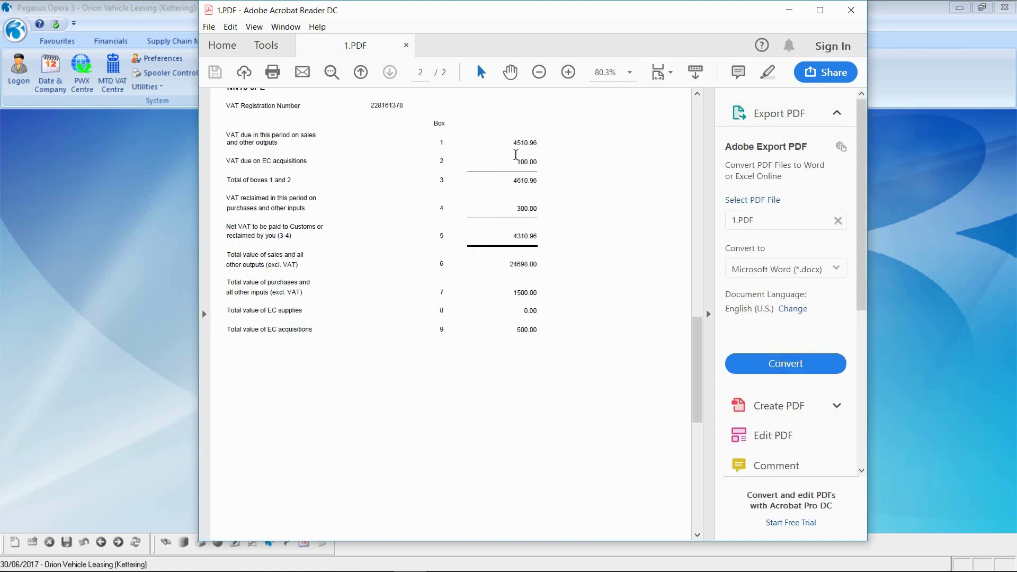
{"action": "left_click", "coordinate": [852, 11]}
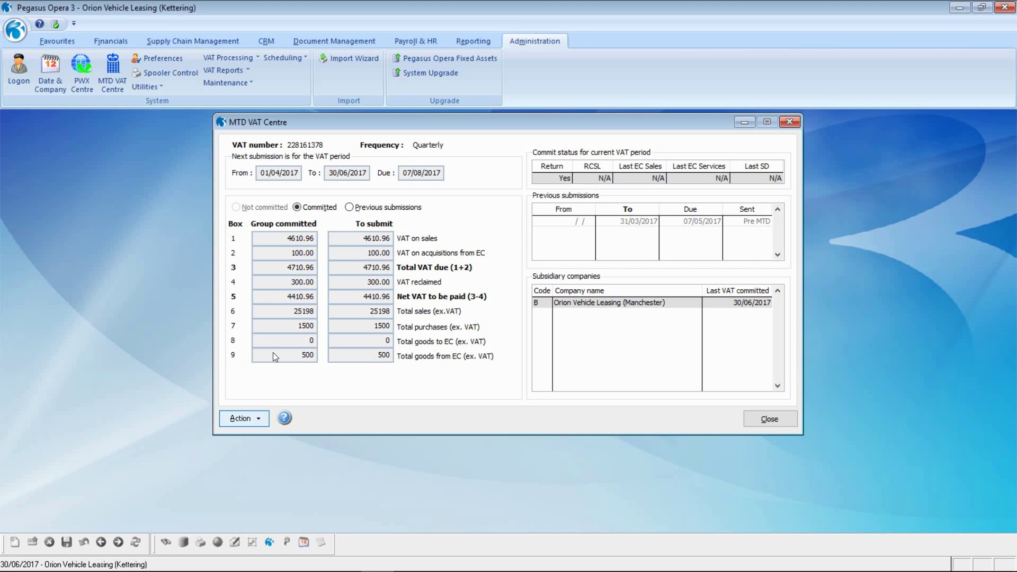
Open the MTD VAT Centre's Action menu for the committed Kettering return
{"action": "left_click", "coordinate": [251, 420]}
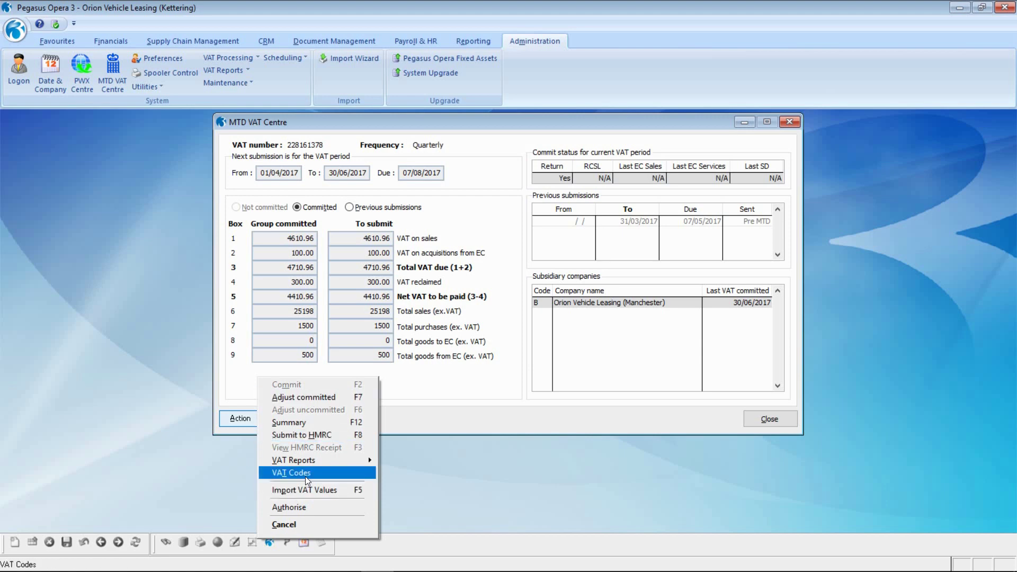
Confirm VAT code S (MTD - Sales VAT Adjust) feeds box 1, then close the VAT codes
{"action": "left_click", "coordinate": [306, 474]}
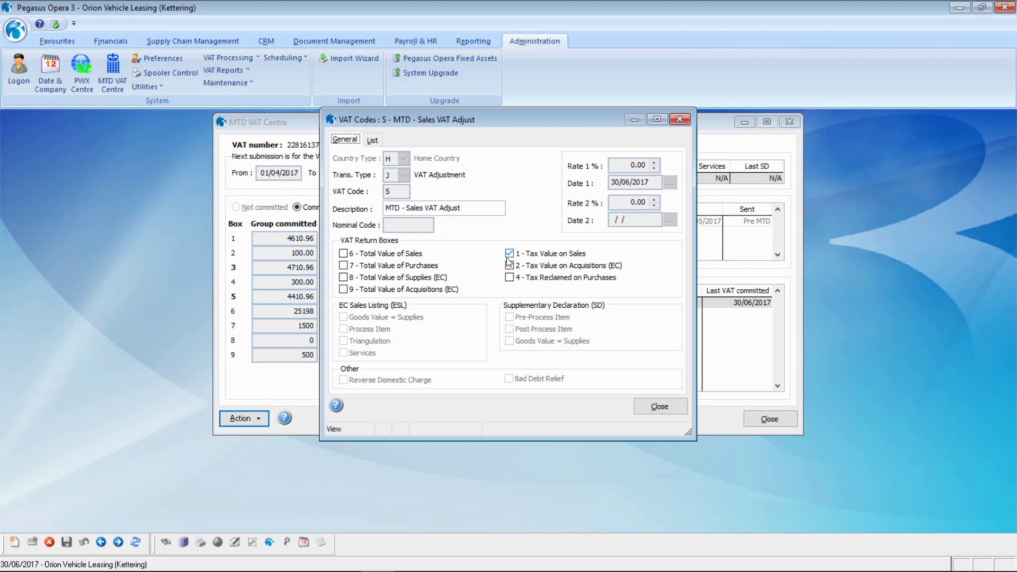
{"action": "left_click", "coordinate": [660, 406]}
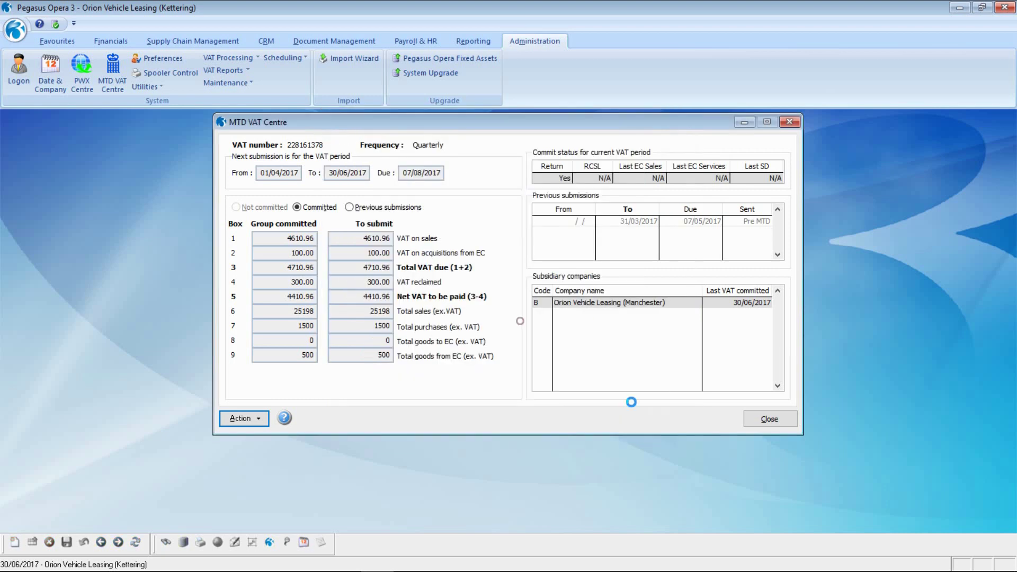
{"action": "left_click", "coordinate": [256, 418]}
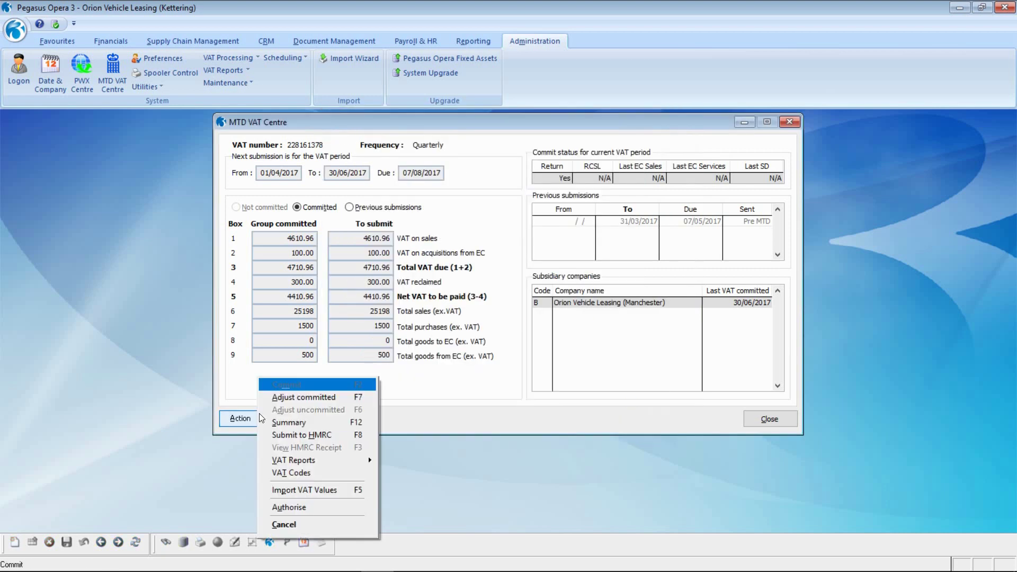
Post a 2.00 code S adjustment on Adams Light Engineering Ltd, reference 'INV1000 Adjust', with INV1000 rounding comment
{"action": "left_click", "coordinate": [303, 398]}
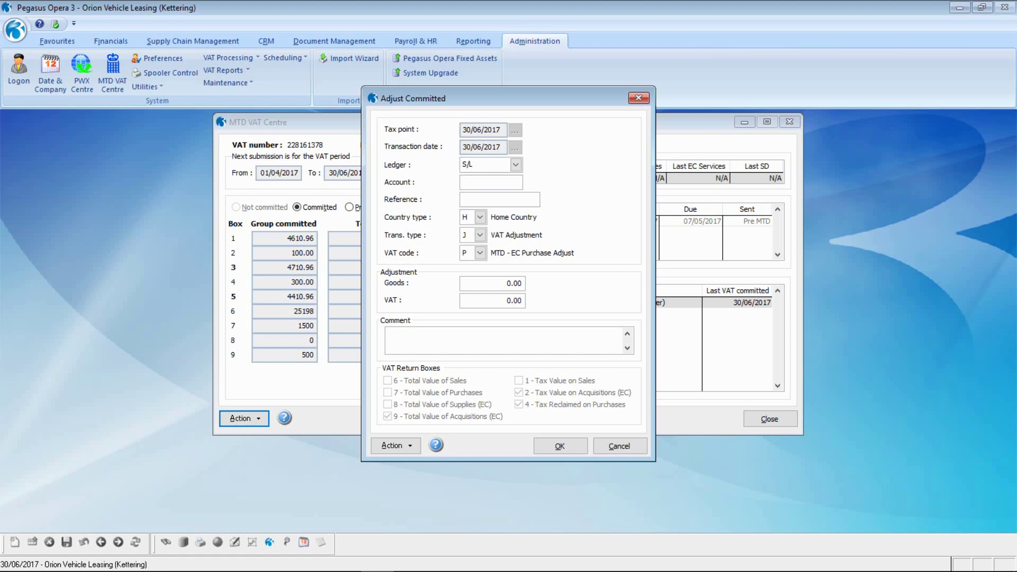
{"action": "key", "text": "Return"}
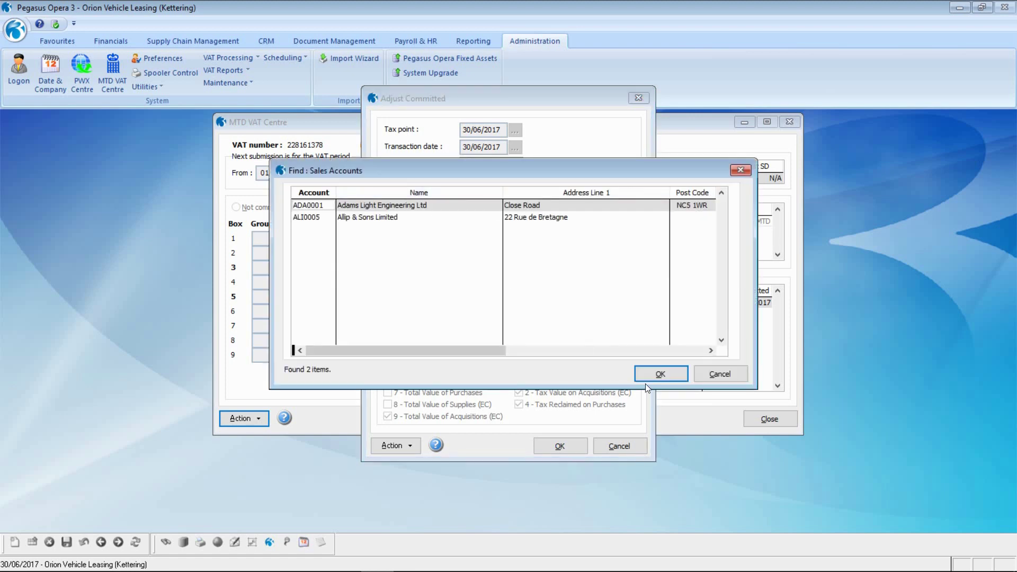
{"action": "left_click", "coordinate": [649, 376]}
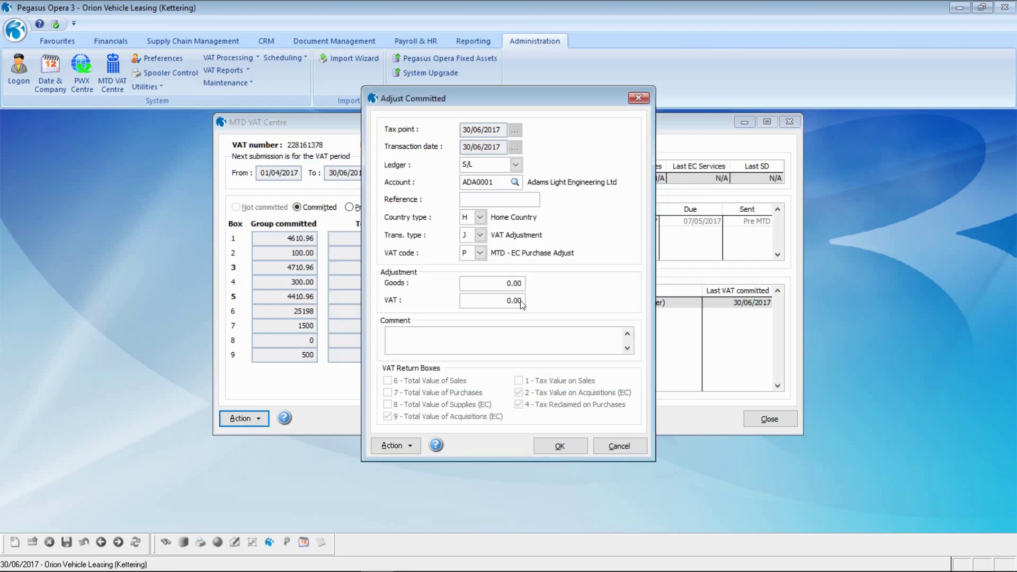
{"action": "type", "text": "INV1000 Adjust"}
{"action": "left_click", "coordinate": [480, 253]}
{"action": "left_click", "coordinate": [486, 277]}
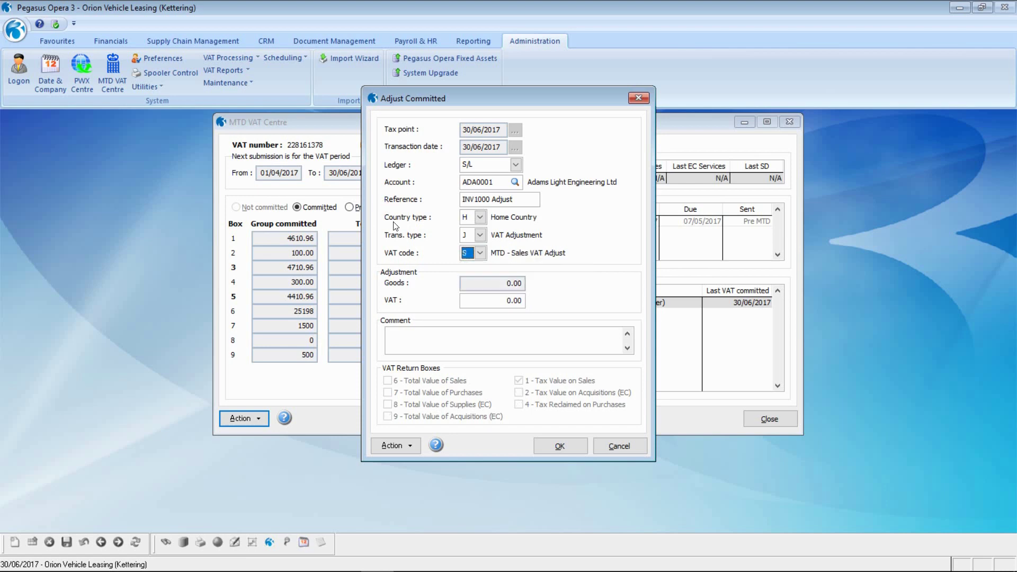
{"action": "key", "text": "Tab"}
{"action": "type", "text": "2"}
{"action": "key", "text": "Tab"}
{"action": "type", "text": "INV1000 - Rounding issue submitted o"}
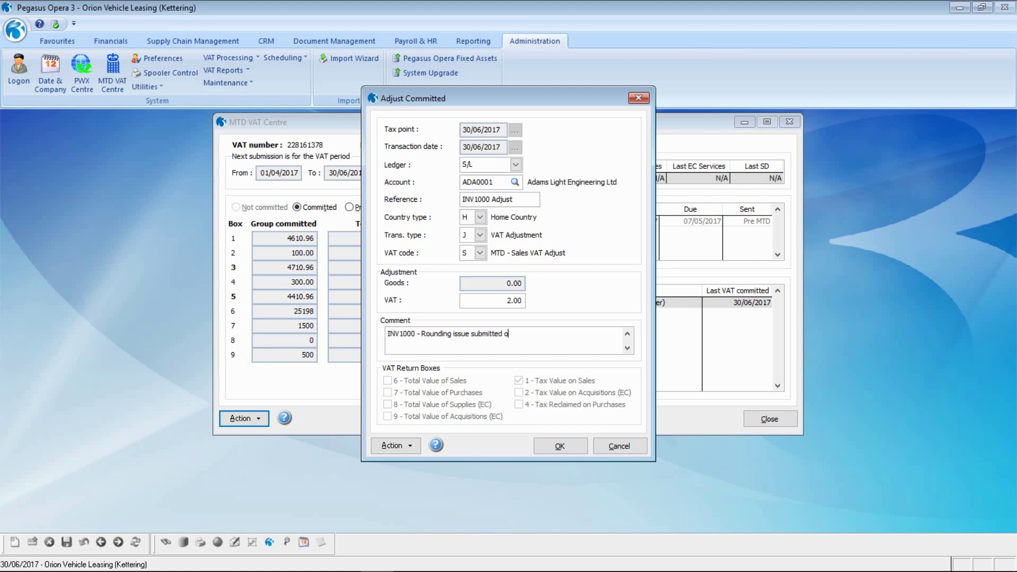
{"action": "type", "text": "n the last VAT Return"}
{"action": "left_click", "coordinate": [453, 355]}
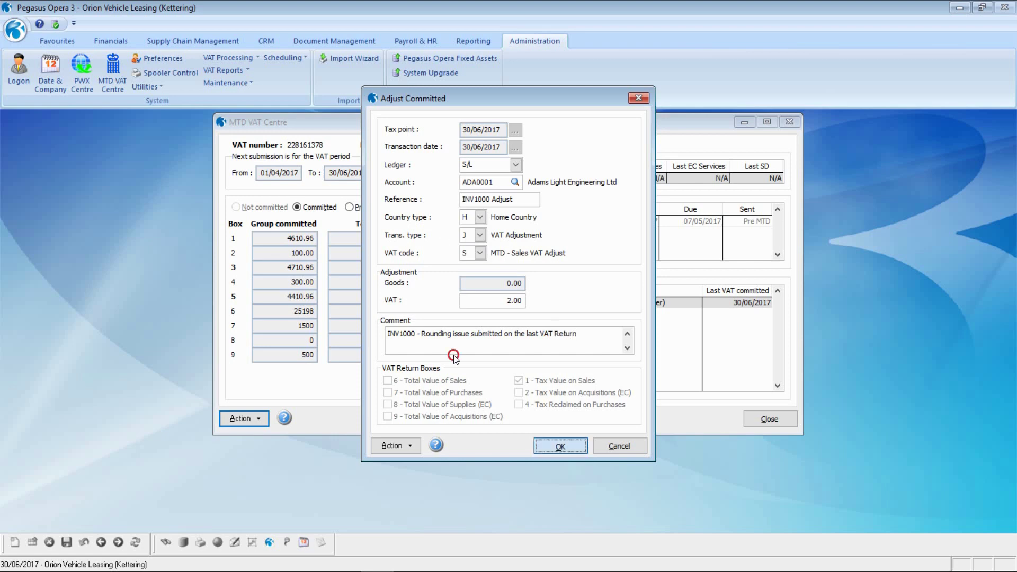
{"action": "left_click", "coordinate": [558, 337]}
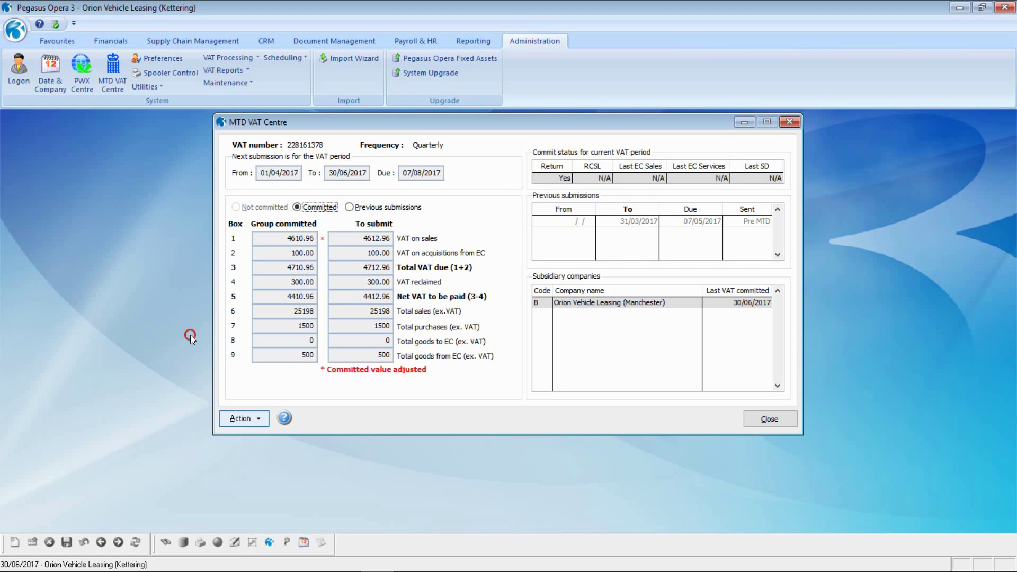
Open the Action menu on the adjusted return showing box 1 at 4612.96
{"action": "left_click", "coordinate": [257, 416]}
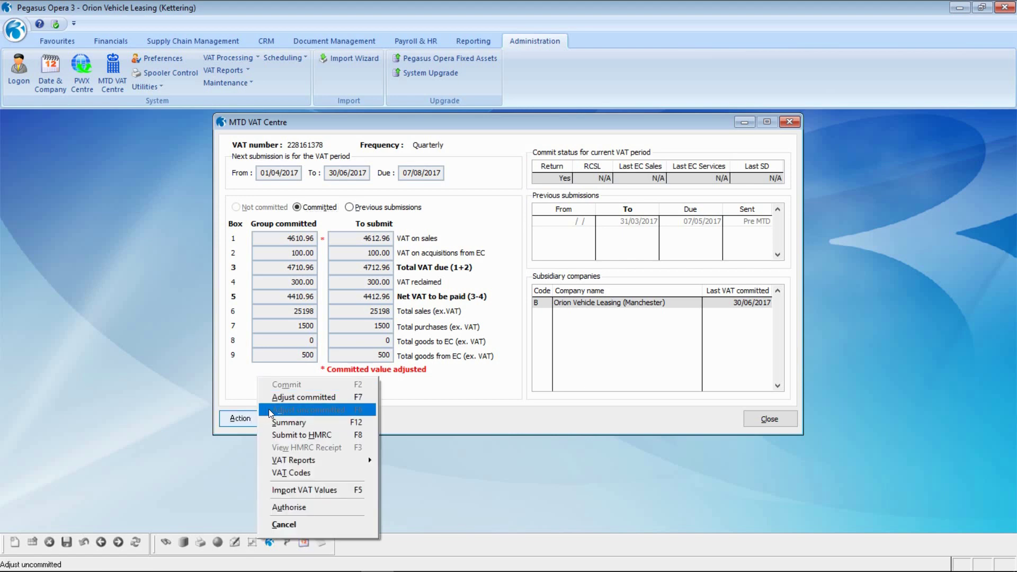
Submit the 01/04/2017–30/06/2017 return to HMRC, accepting the legal declaration and acknowledging success
{"action": "left_click", "coordinate": [294, 435]}
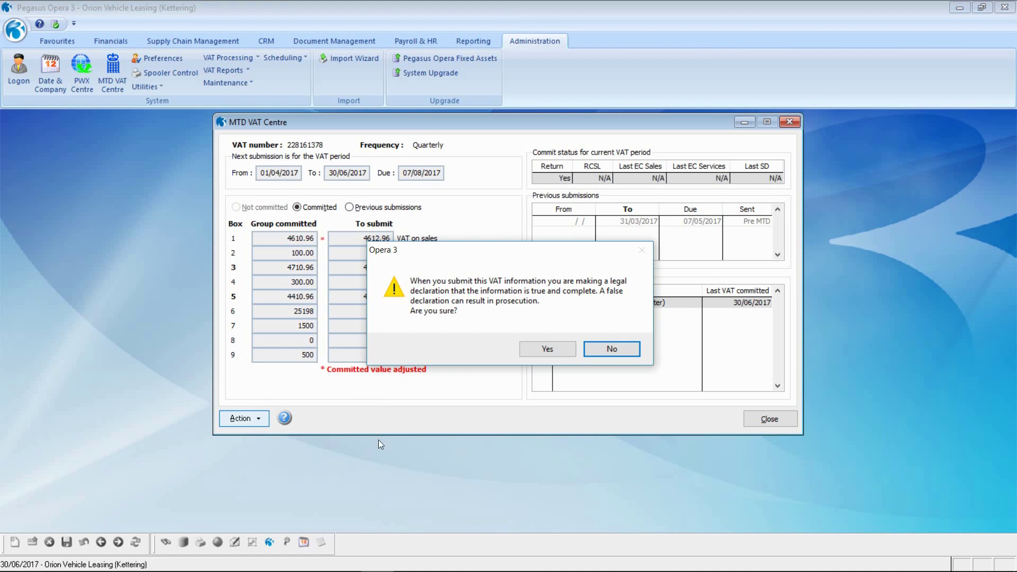
{"action": "left_click", "coordinate": [546, 349]}
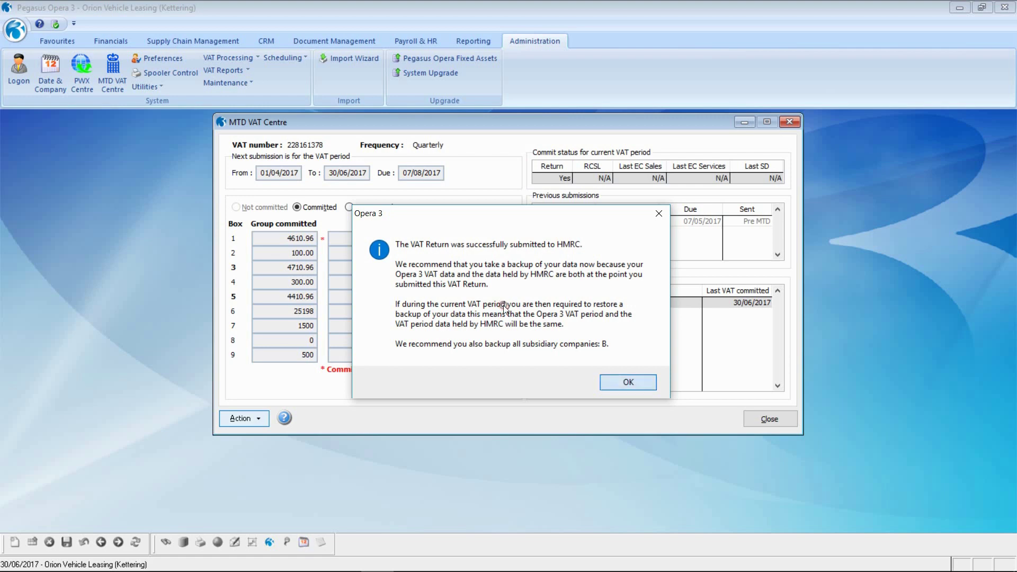
{"action": "key", "text": "Return"}
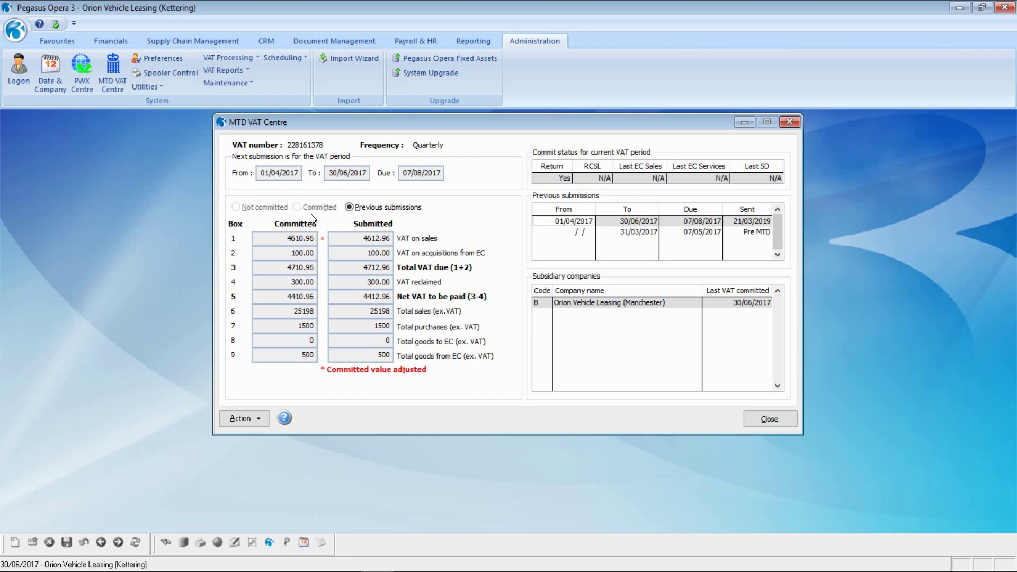
Open the HMRC receipt for the 01/04/2017–30/06/2017 submission, dismiss it, and close the MTD VAT Centre
{"action": "left_click", "coordinate": [202, 334]}
{"action": "key", "text": "alt+a"}
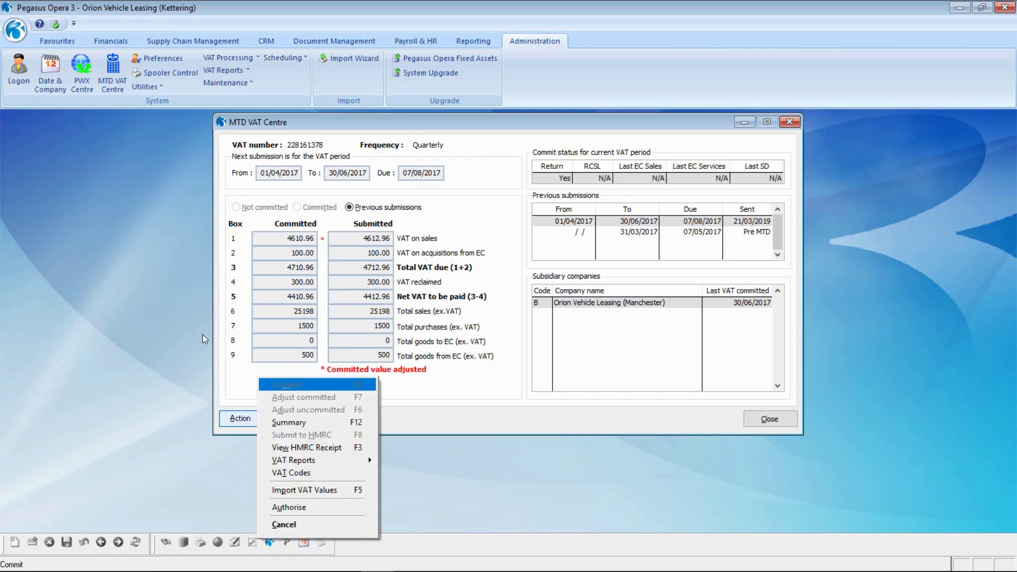
{"action": "left_click", "coordinate": [300, 448]}
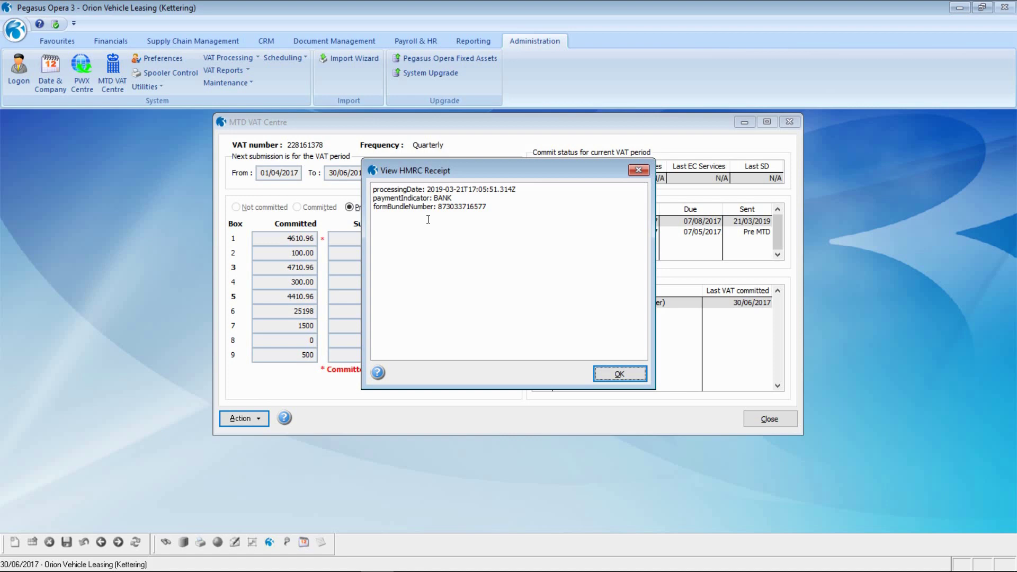
{"action": "key", "text": "Return"}
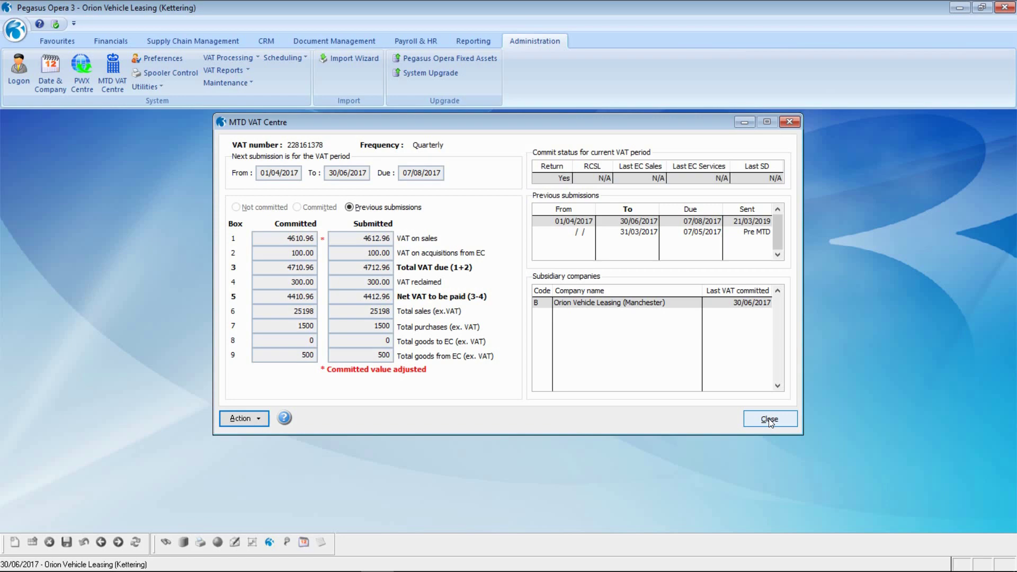
{"action": "left_click", "coordinate": [769, 419]}
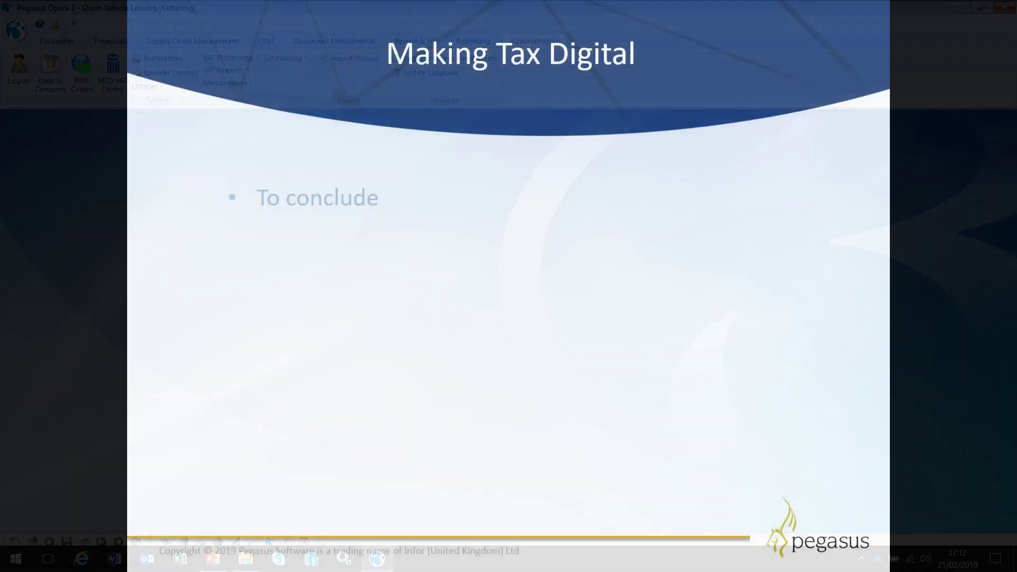